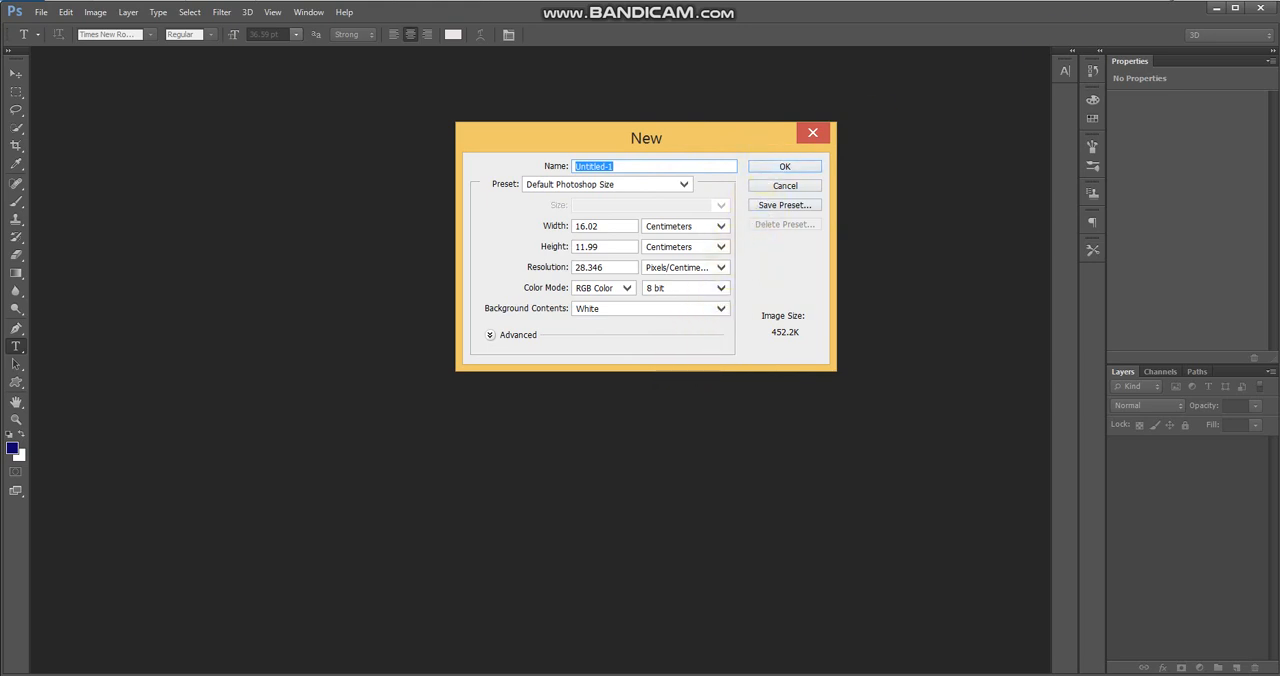
# Create a new square document with a white background and fit it to the screen
pyautogui.press('Return')
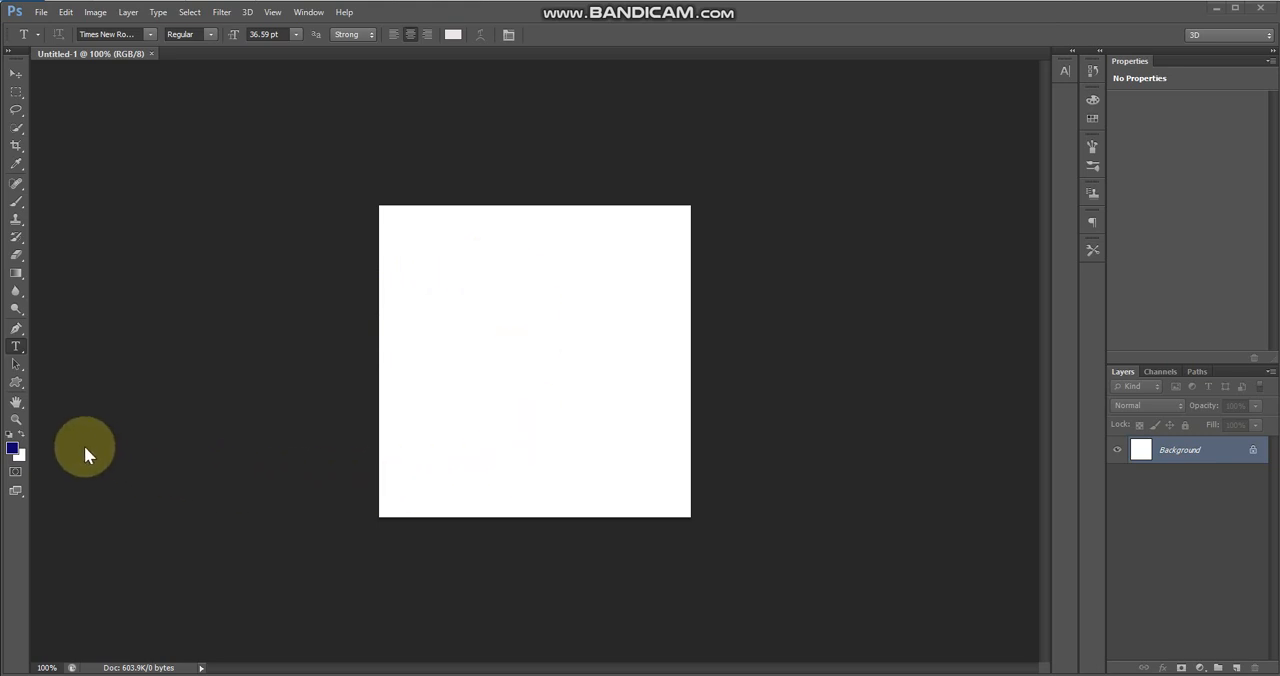
pyautogui.click(16, 419)
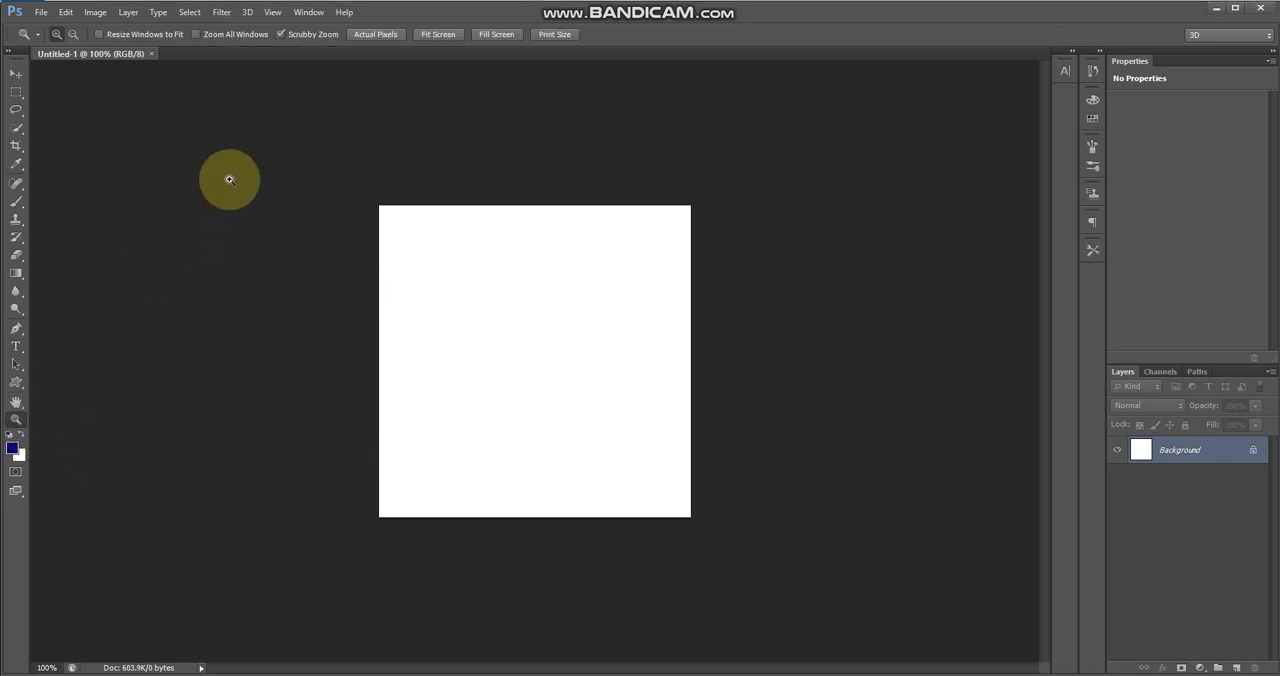
pyautogui.click(443, 34)
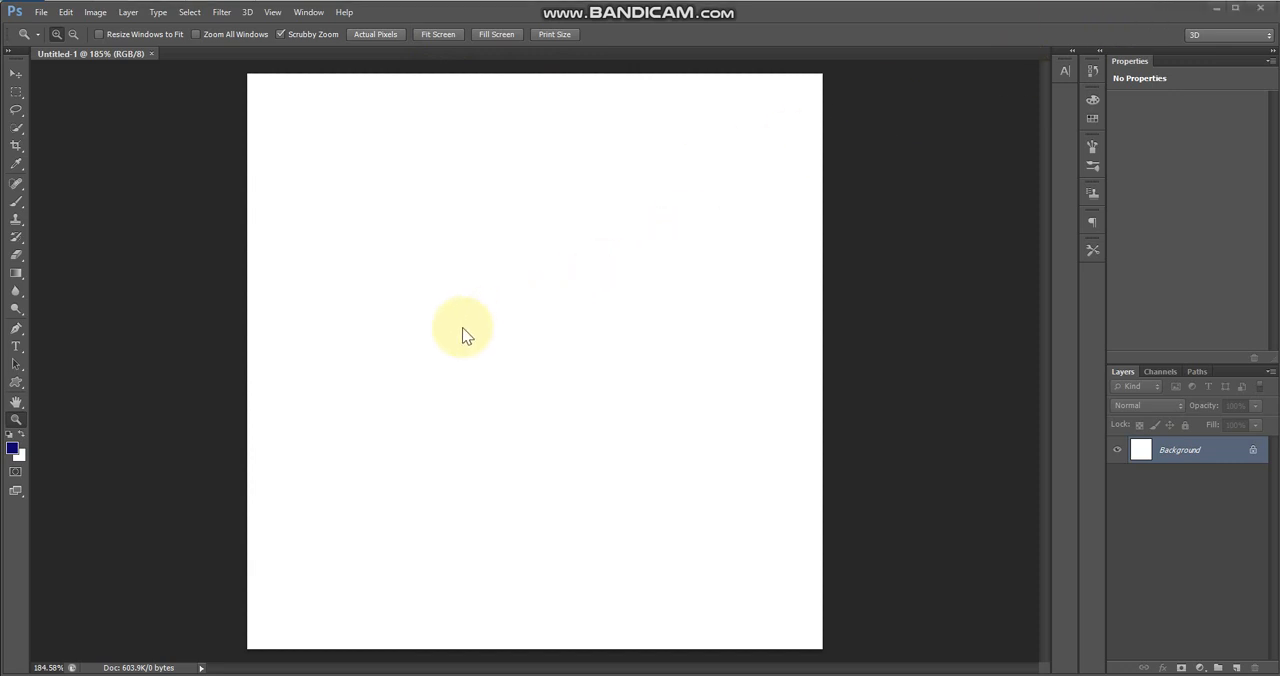
# Set the foreground colour to a medium blue and fill the whole canvas with it using the Paint Bucket
pyautogui.click(13, 448)
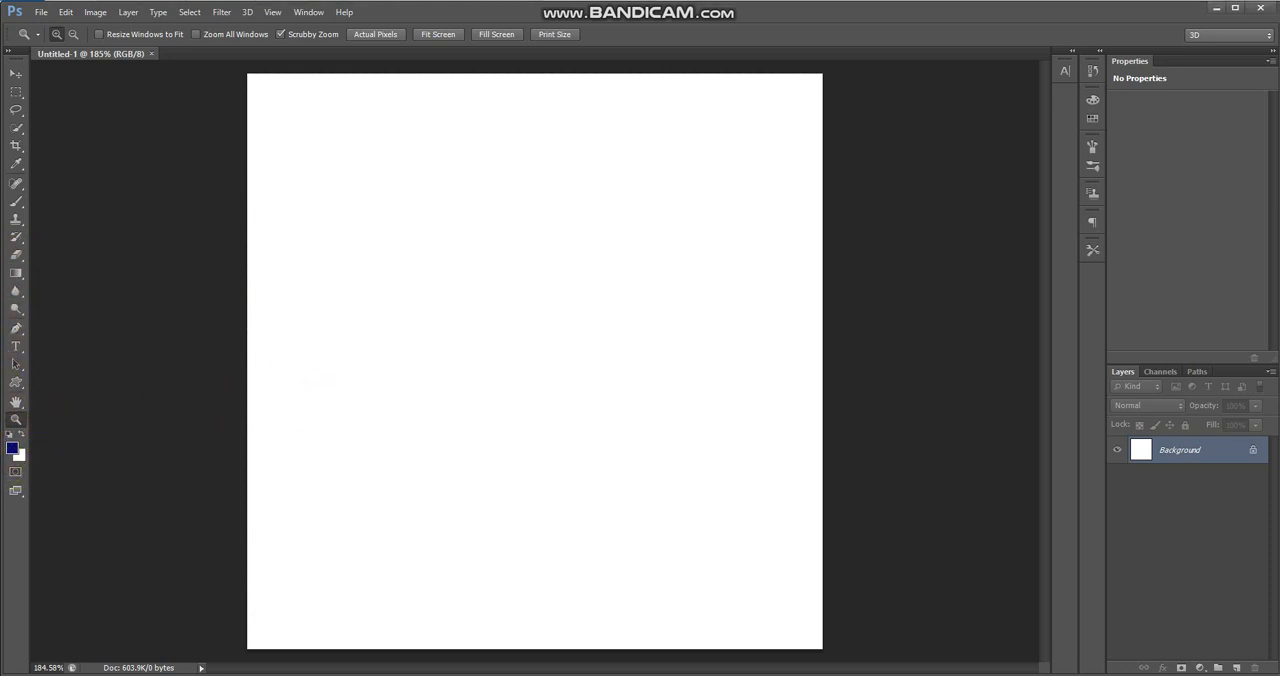
pyautogui.click(13, 448)
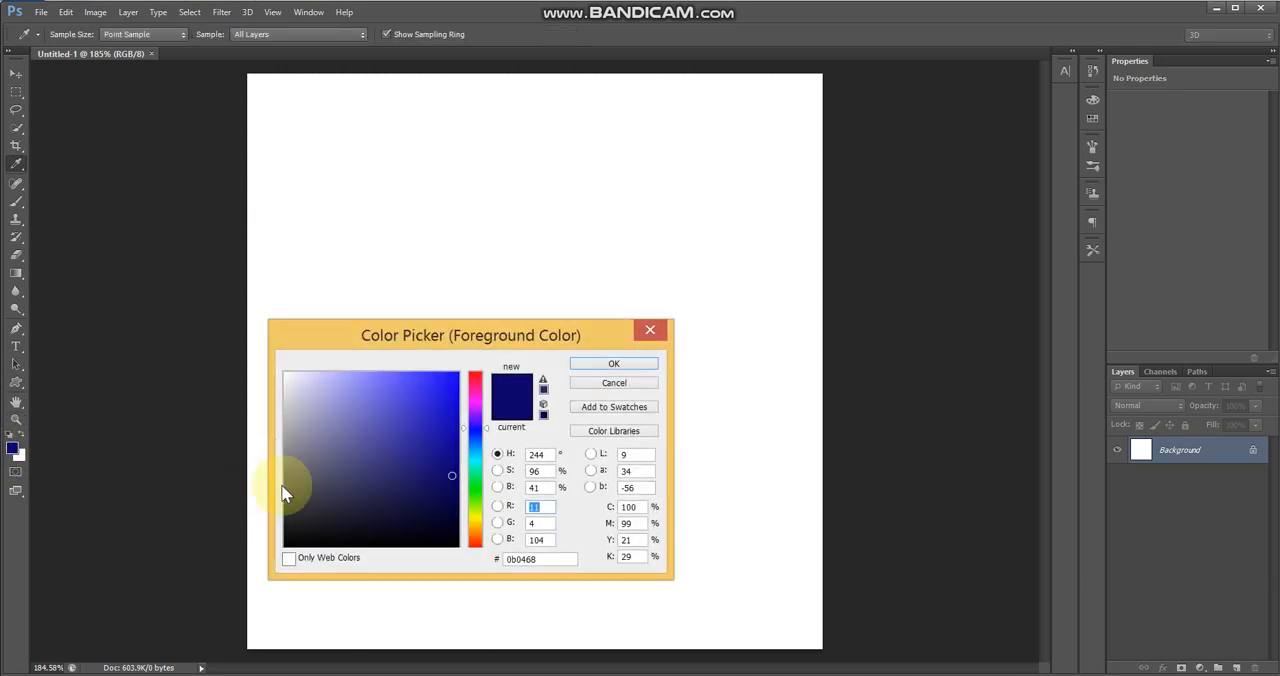
pyautogui.click(475, 484)
pyautogui.moveTo(476, 492)
pyautogui.mouseDown()
pyautogui.moveTo(474, 438)
pyautogui.moveTo(409, 468)
pyautogui.moveTo(423, 414)
pyautogui.mouseUp()
pyautogui.click(608, 366)
pyautogui.press('z')
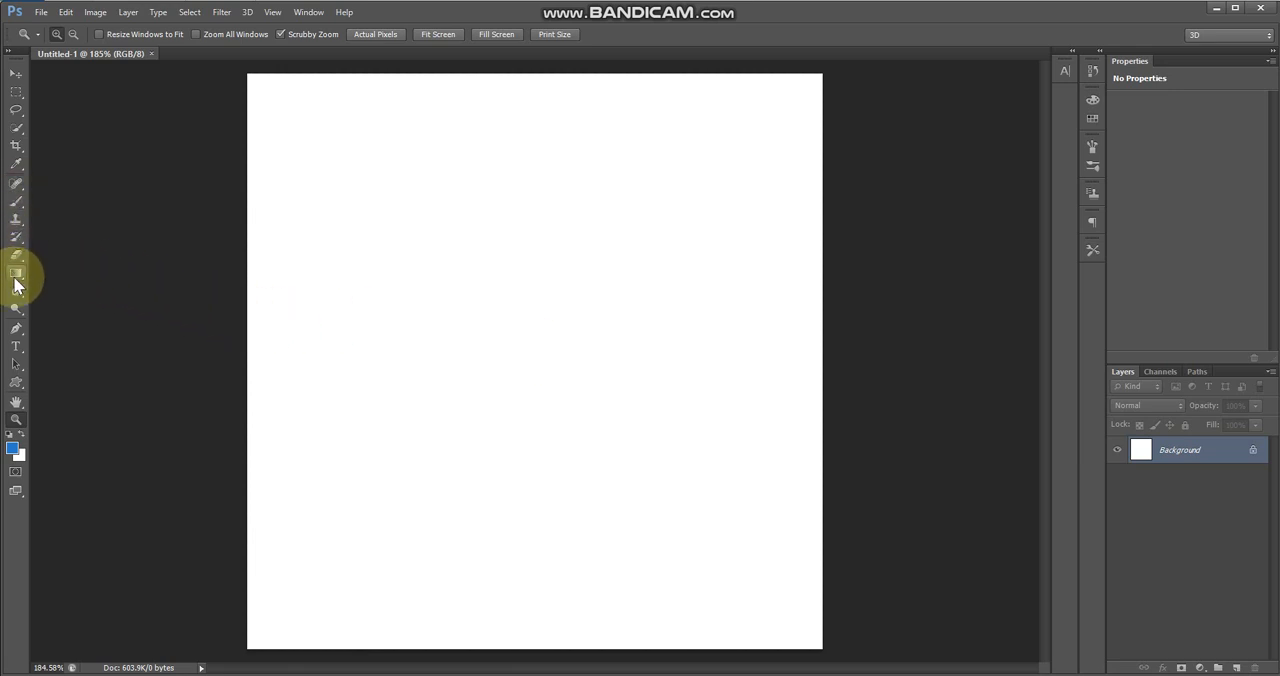
pyautogui.moveTo(15, 273); pyautogui.dragTo(55, 286)
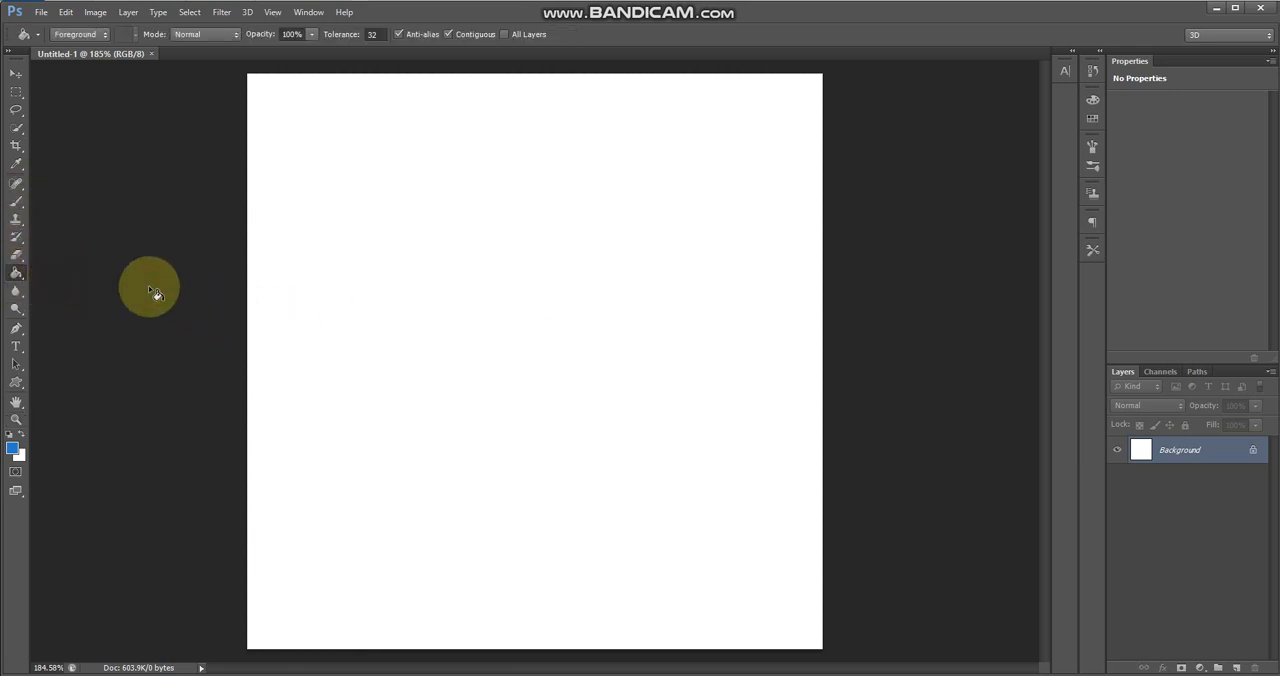
pyautogui.click(331, 297)
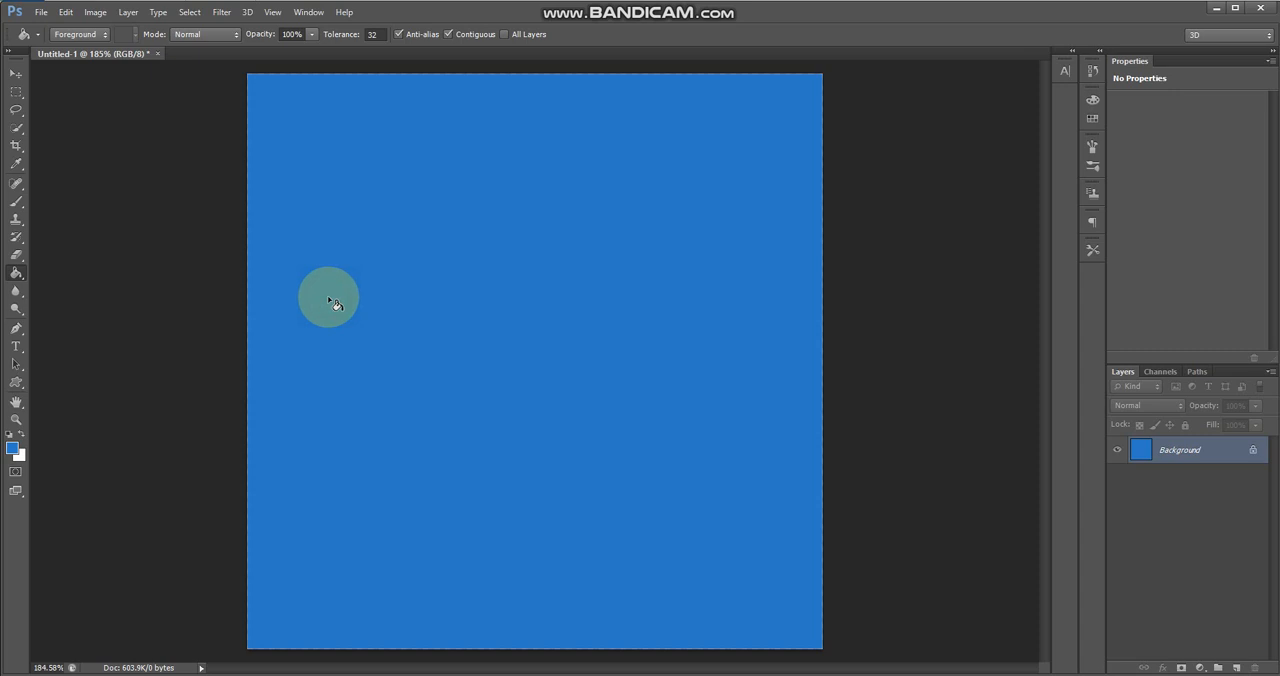
# Add three separate white text layers on the blue canvas reading "V", "We are" and "Forever"
pyautogui.click(16, 347)
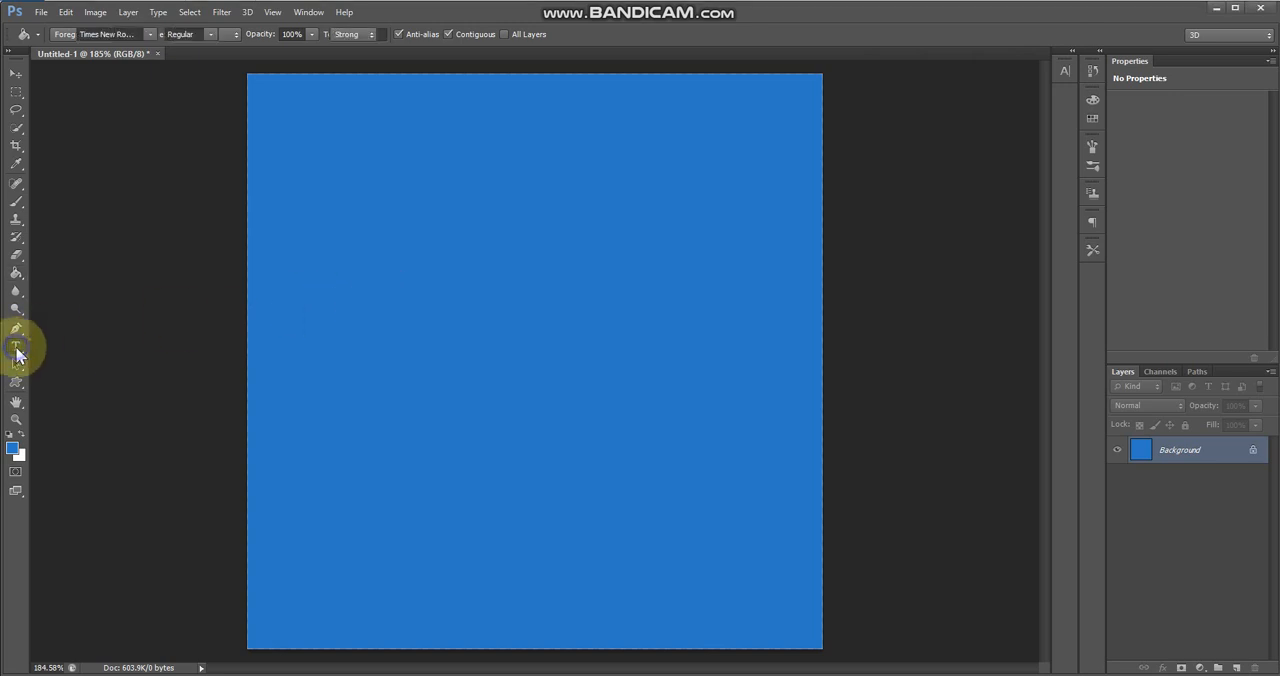
pyautogui.click(421, 297)
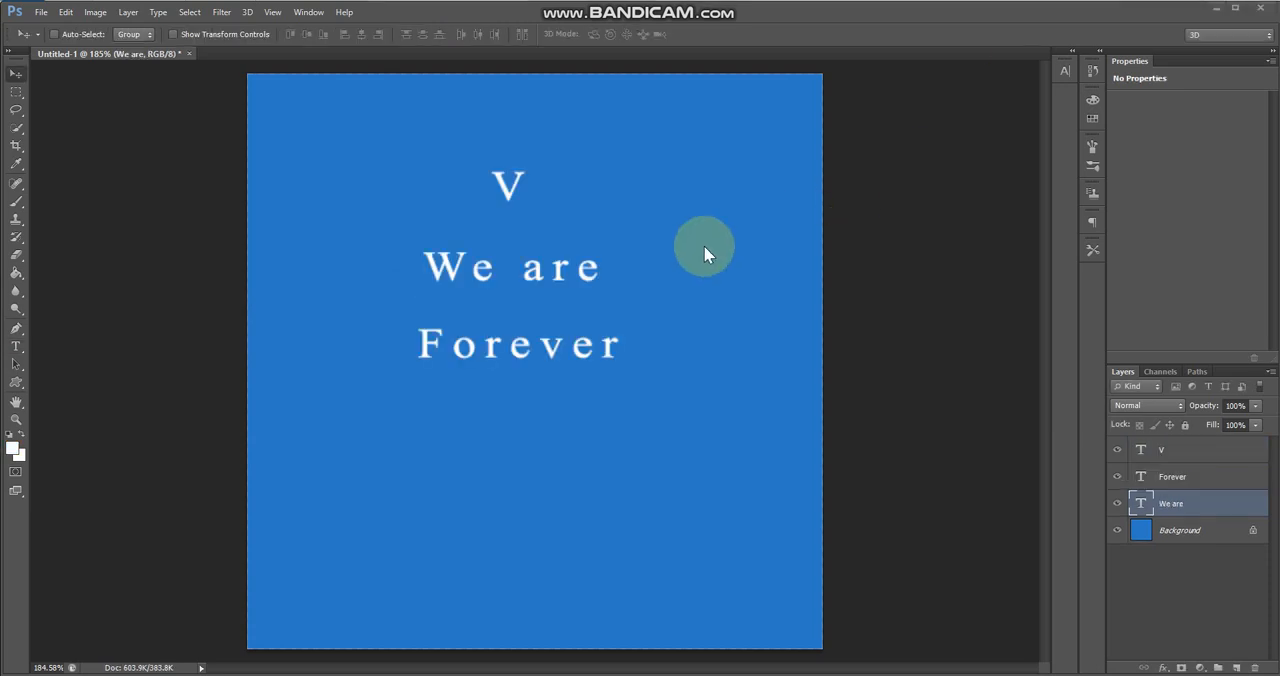
pyautogui.click(556, 144)
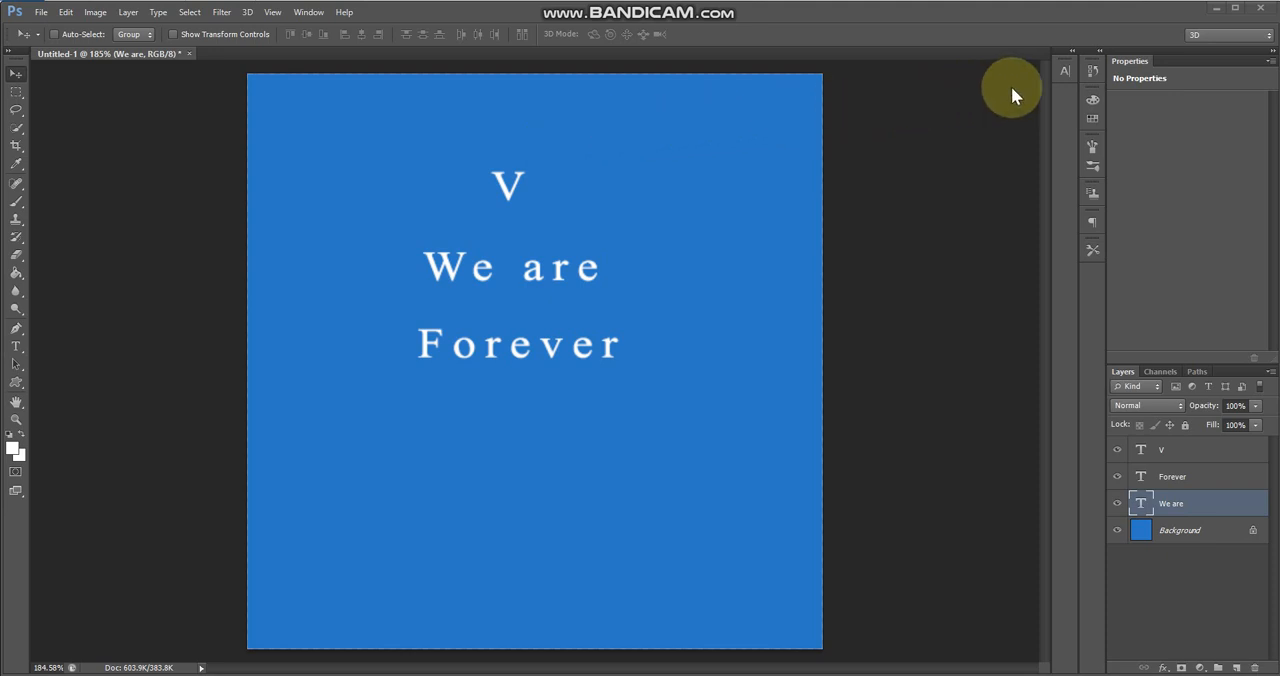
# Set the "We are" and "V" text to the Amelia-Normal font and enlarge the V near the canvas centre
pyautogui.click(1064, 78)
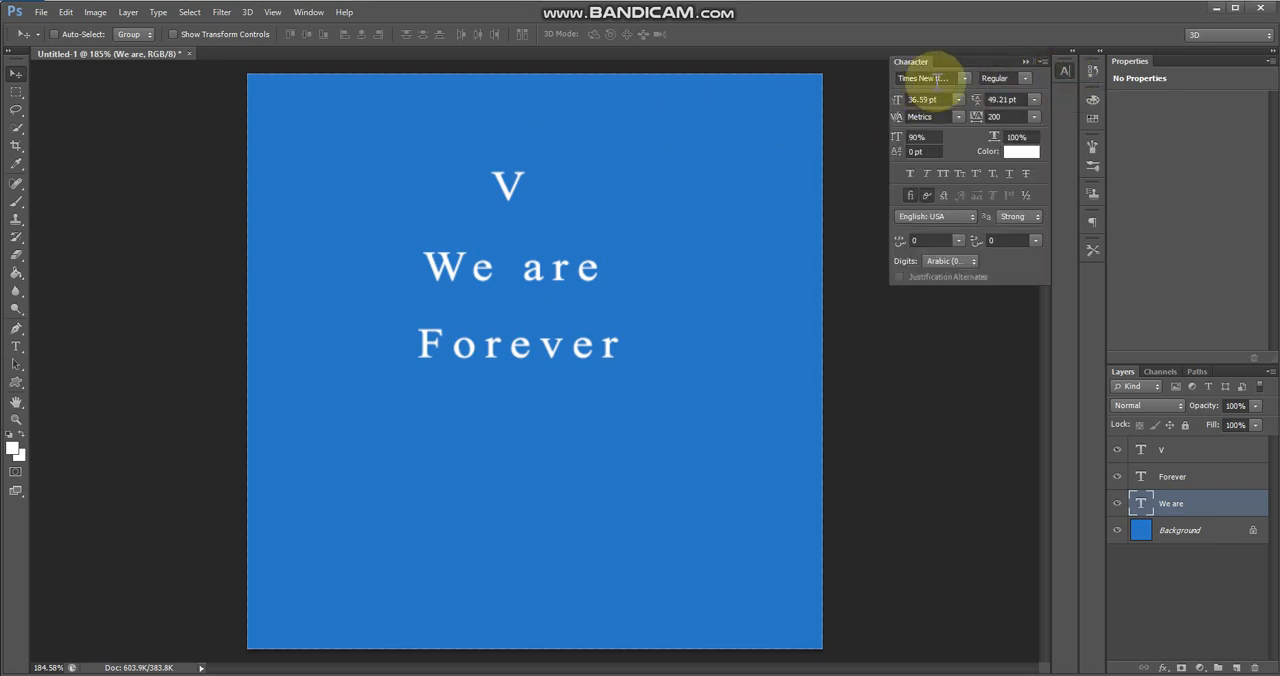
pyautogui.click(942, 79)
pyautogui.write('Amelia-Normal')
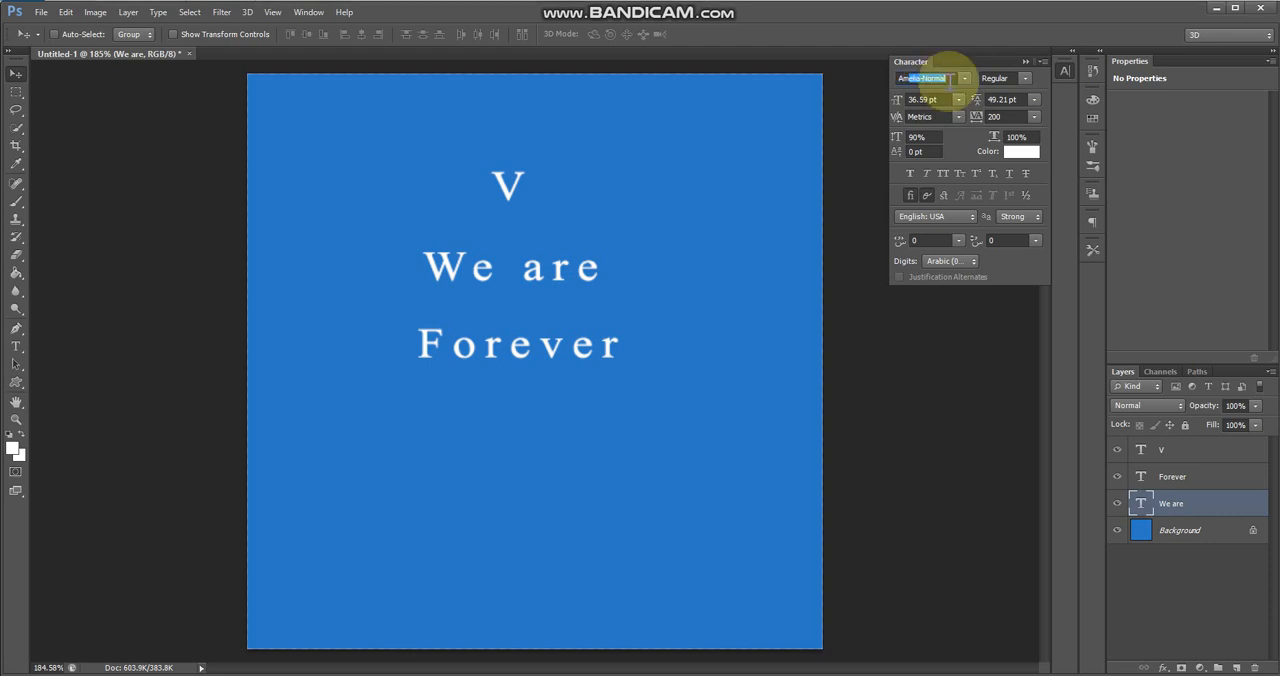
pyautogui.press('Return')
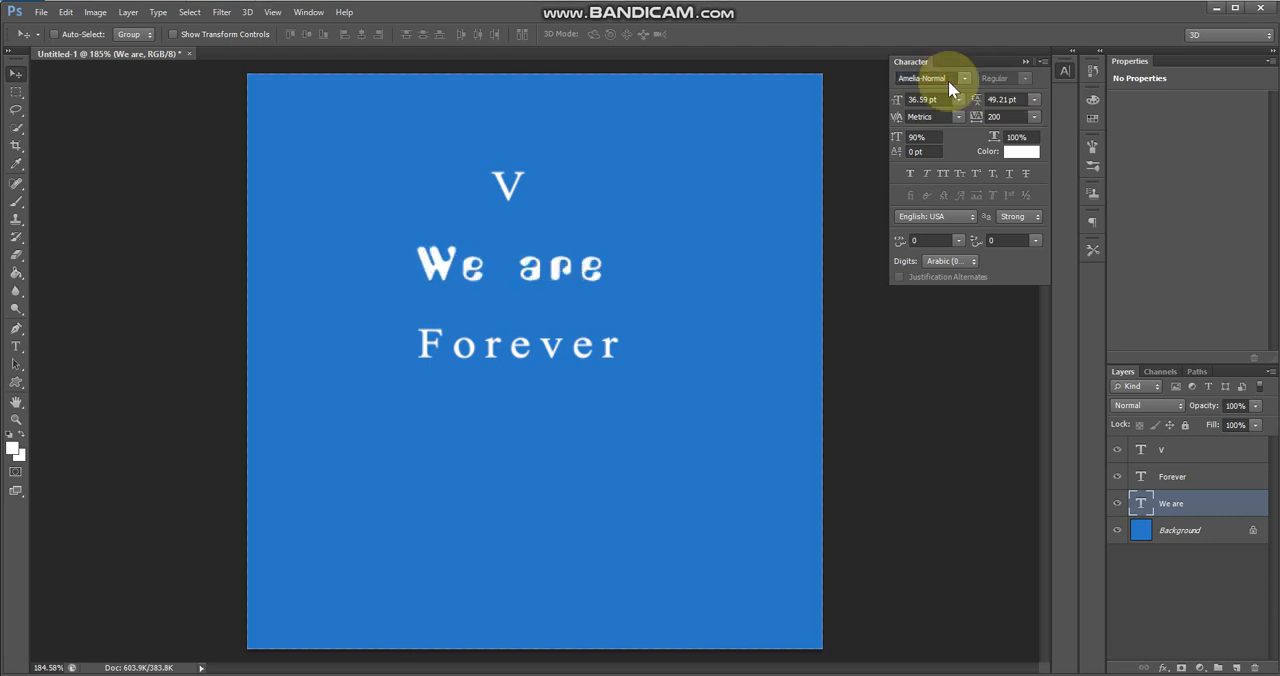
pyautogui.click(1178, 451)
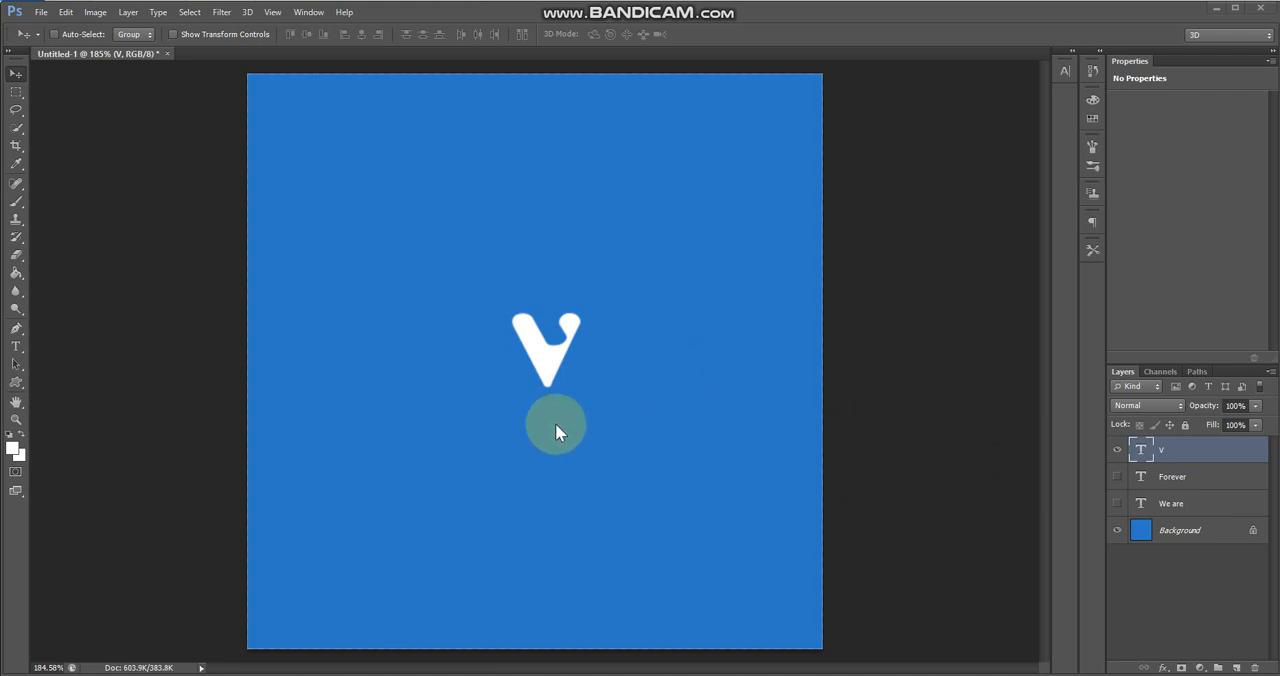
# Show and hide the "Forever" and "We are" layers to check them against the enlarged V
pyautogui.click(1117, 477)
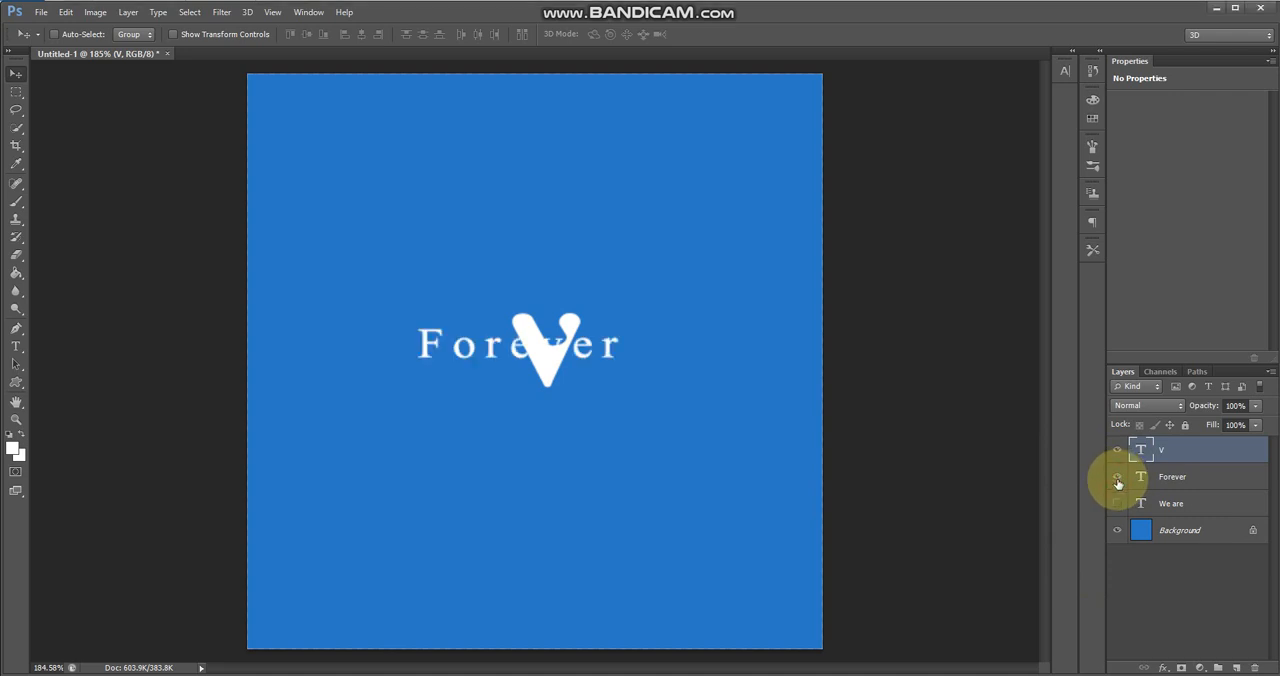
pyautogui.click(1117, 477)
pyautogui.click(1117, 503)
pyautogui.click(1117, 477)
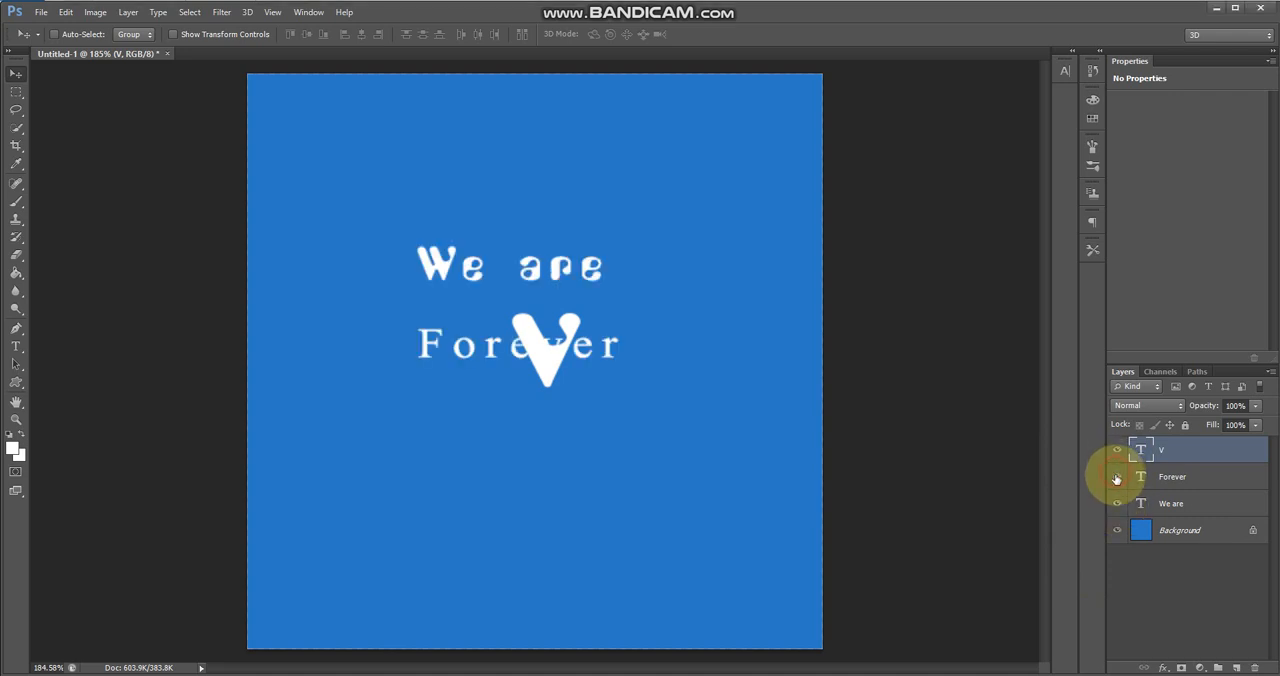
pyautogui.click(1117, 478)
pyautogui.click(1117, 504)
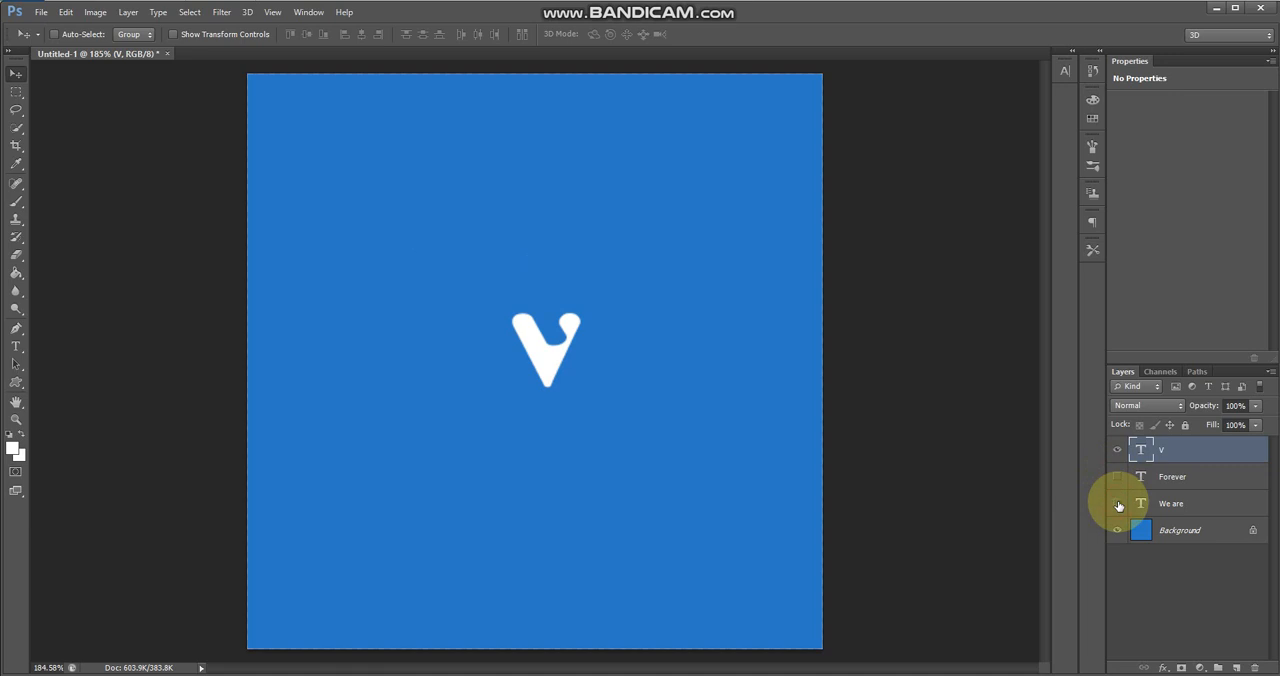
# Apply a Bevel & Emboss effect with Contour enabled to the V text layer
pyautogui.rightClick(1148, 451)
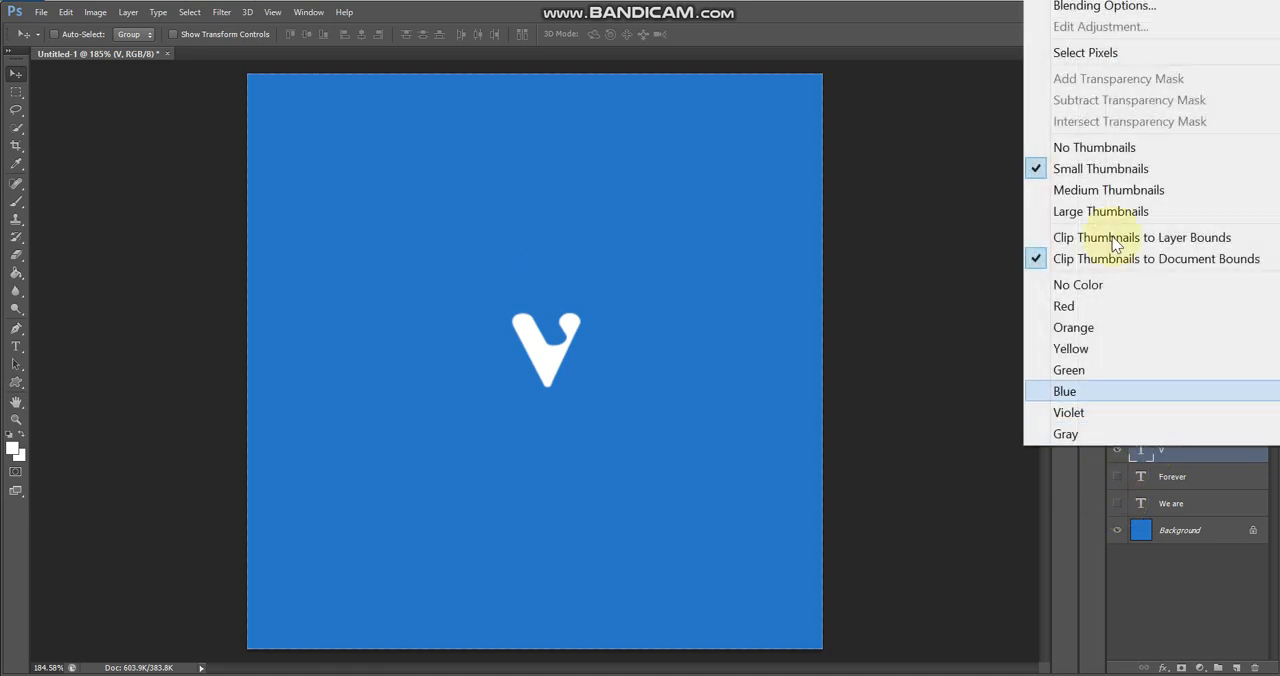
pyautogui.click(1104, 12)
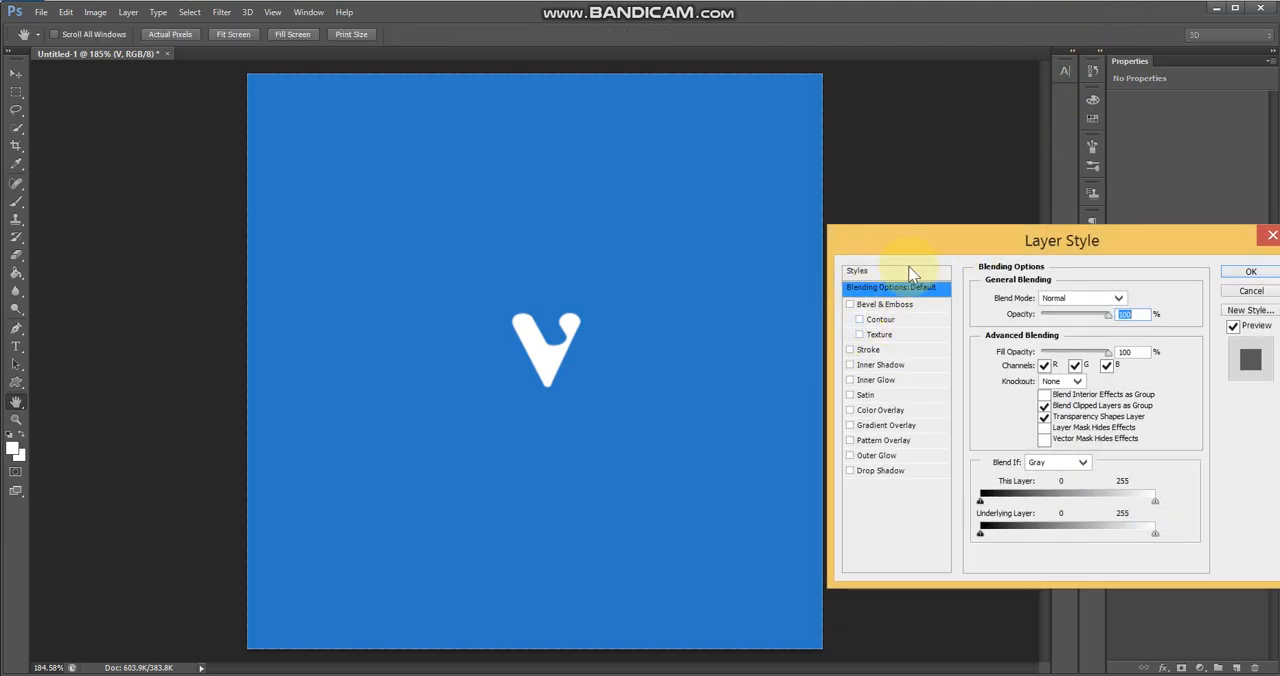
pyautogui.moveTo(912, 244); pyautogui.dragTo(829, 198)
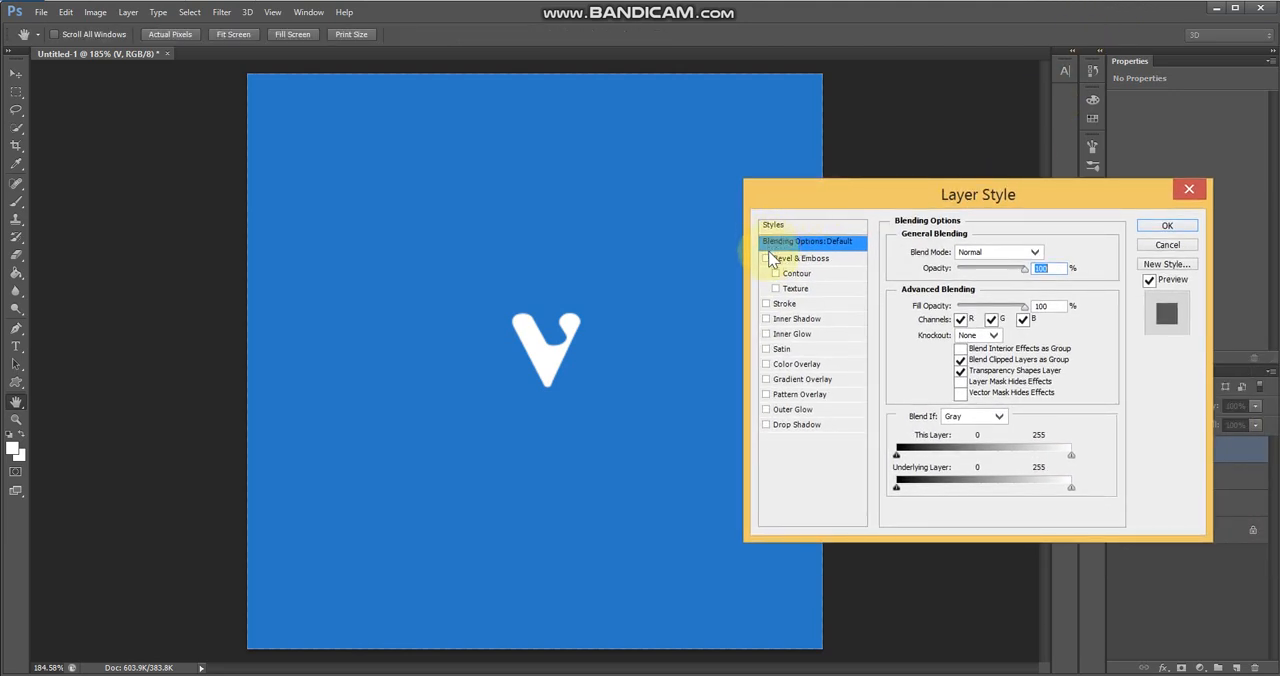
pyautogui.click(767, 258)
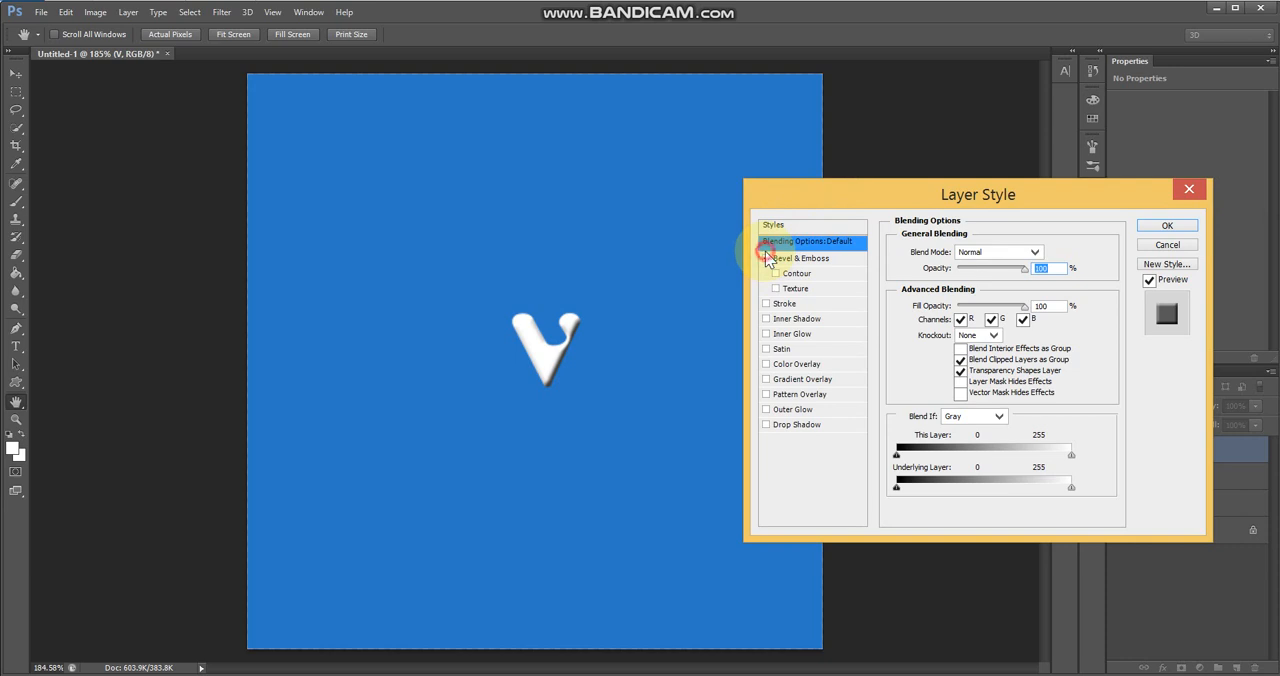
pyautogui.click(767, 258)
pyautogui.click(767, 259)
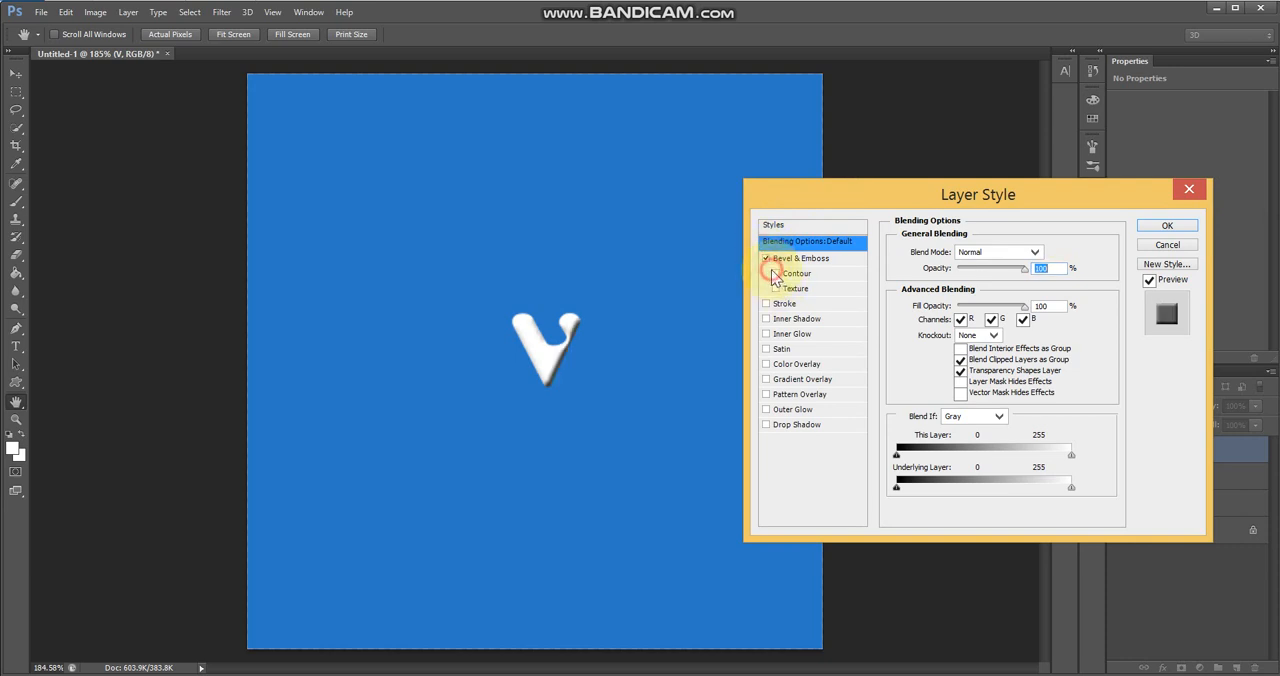
pyautogui.click(776, 273)
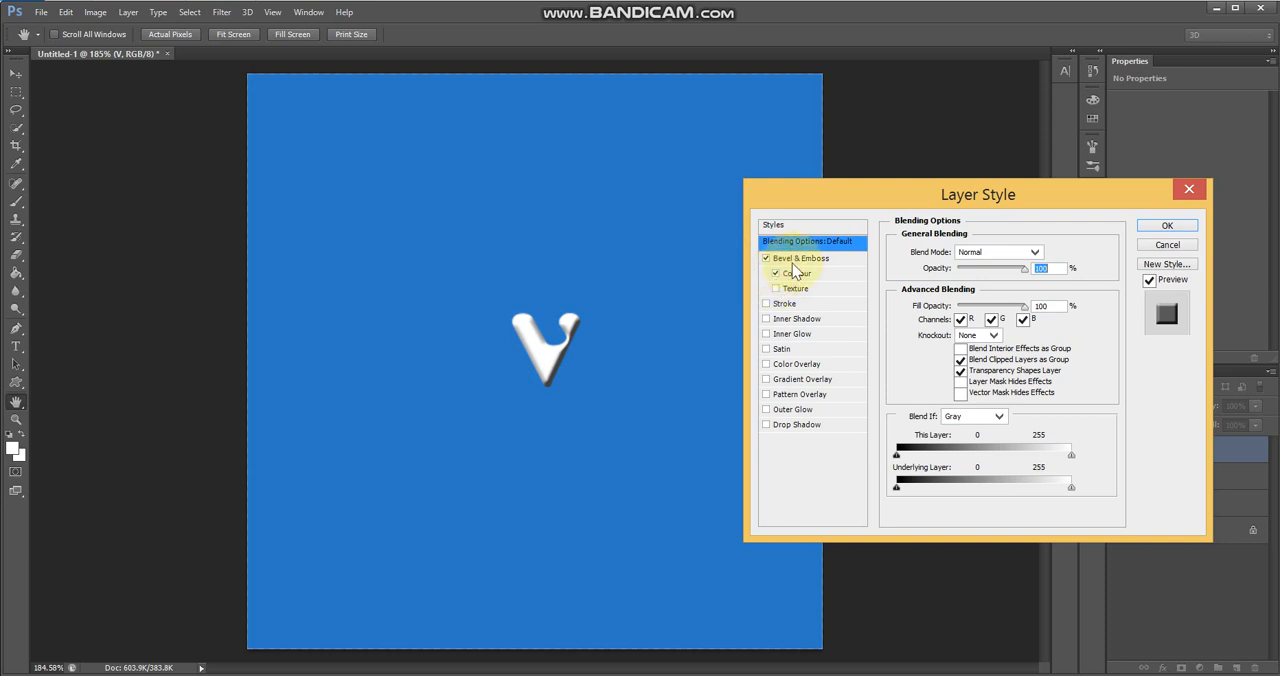
pyautogui.click(815, 258)
pyautogui.click(797, 277)
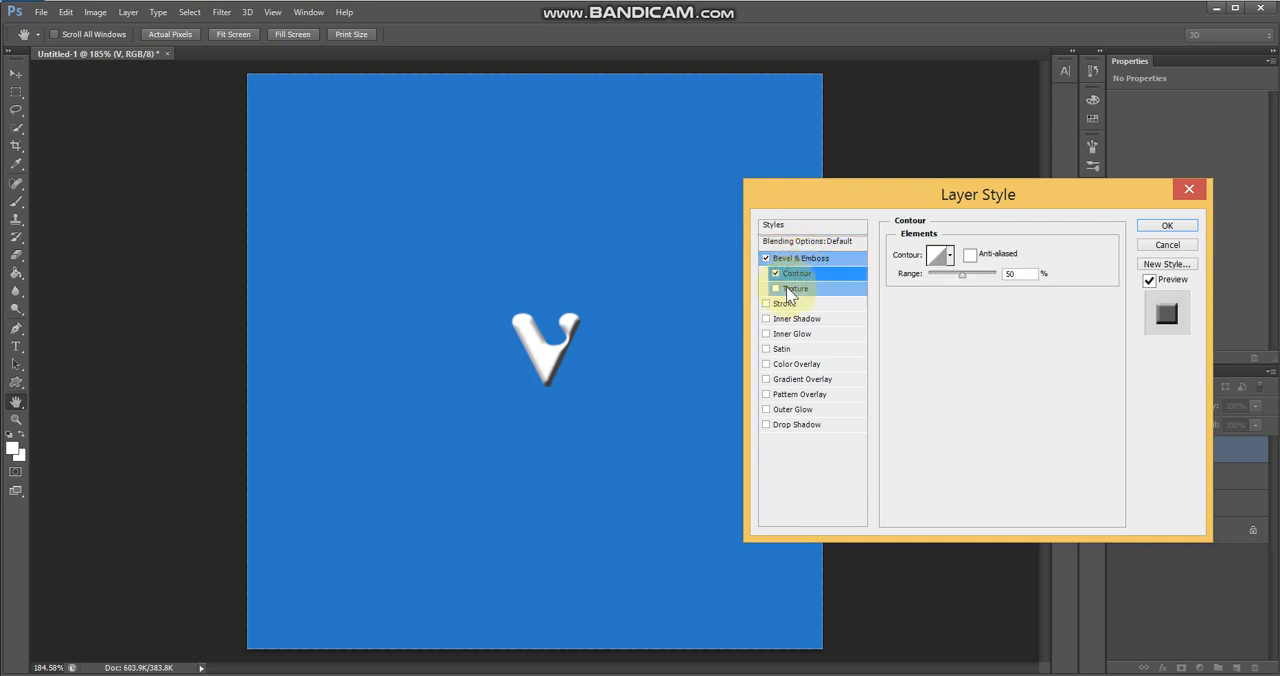
# Add an outer glow and a drop shadow to the V: Normal mode, opacity 78%, angle 85°, distance 12 px, spread 28%, size 10 px
pyautogui.click(765, 425)
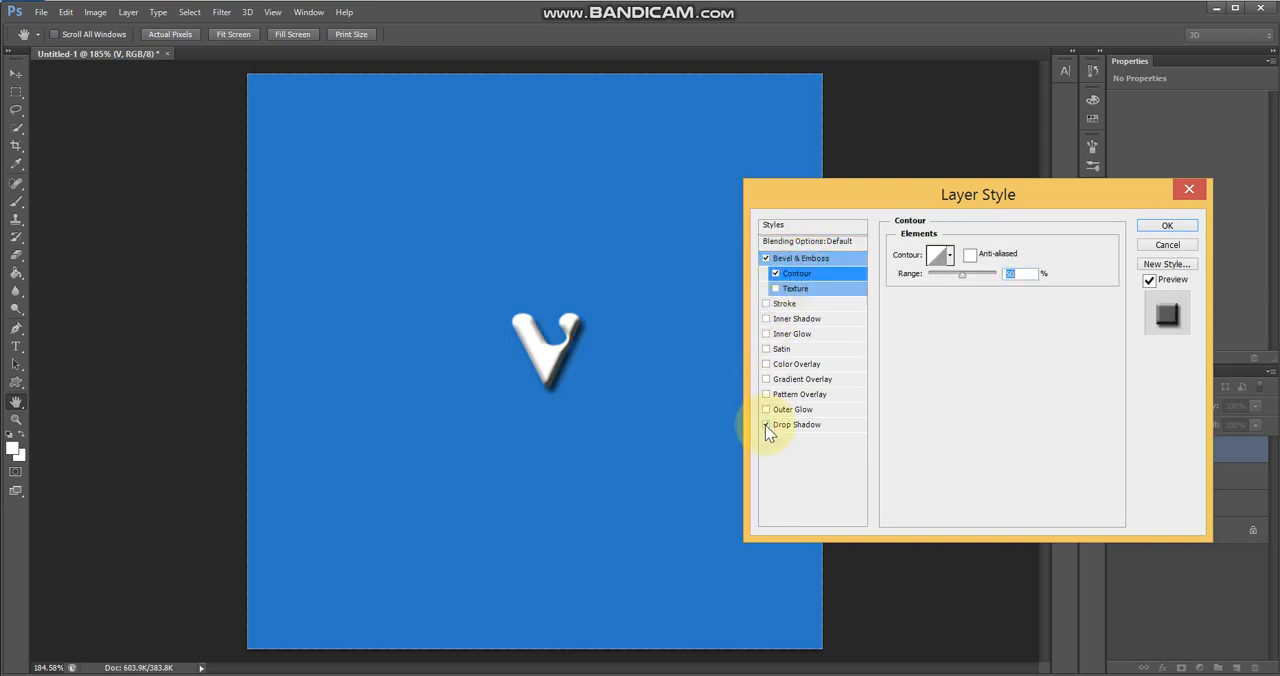
pyautogui.click(796, 425)
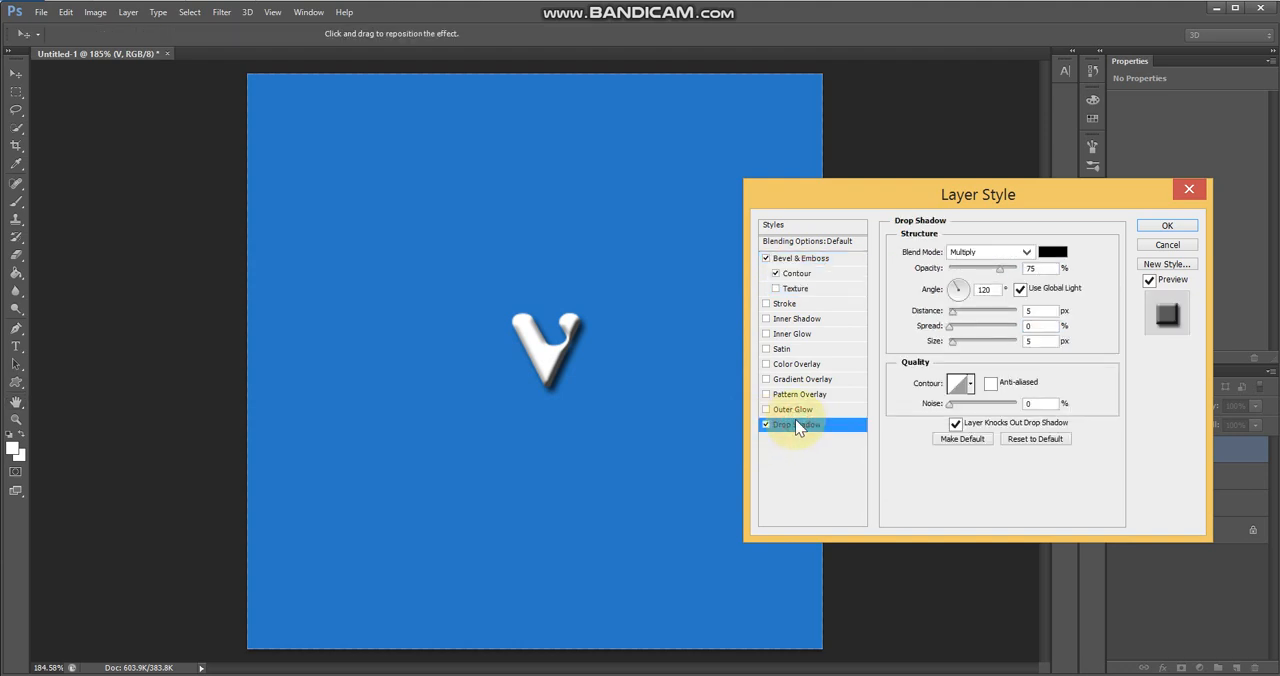
pyautogui.click(790, 411)
pyautogui.click(800, 424)
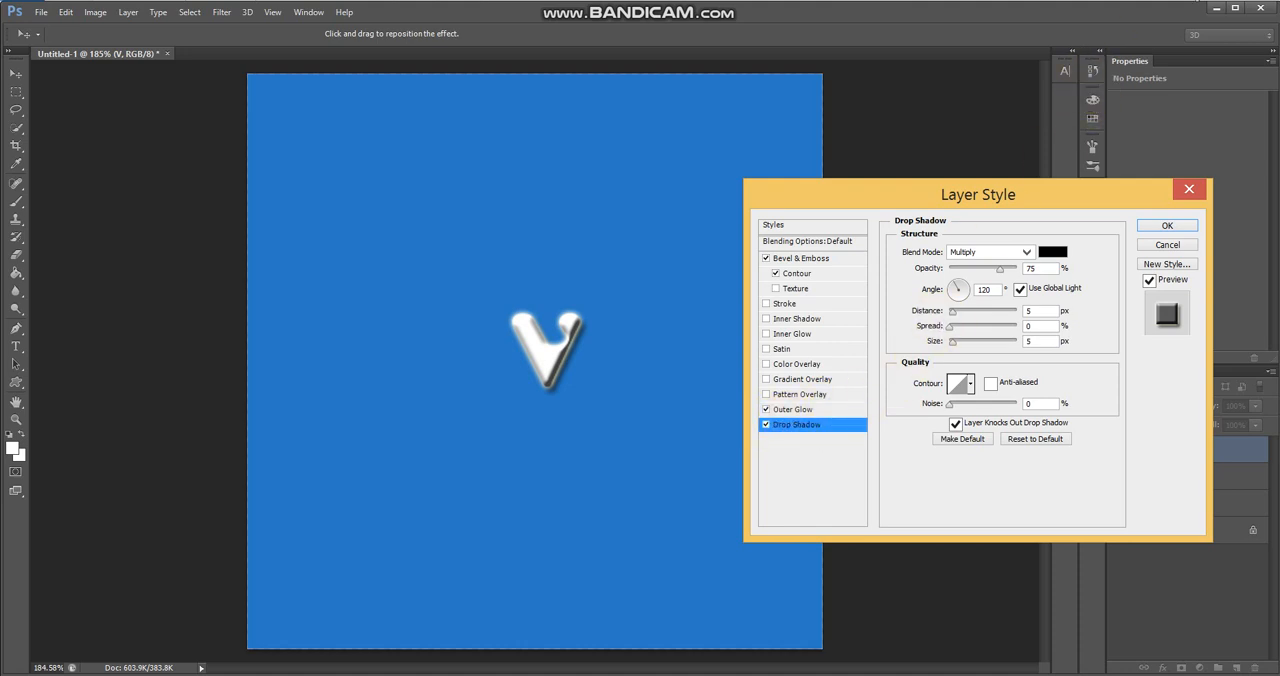
pyautogui.click(1156, 0)
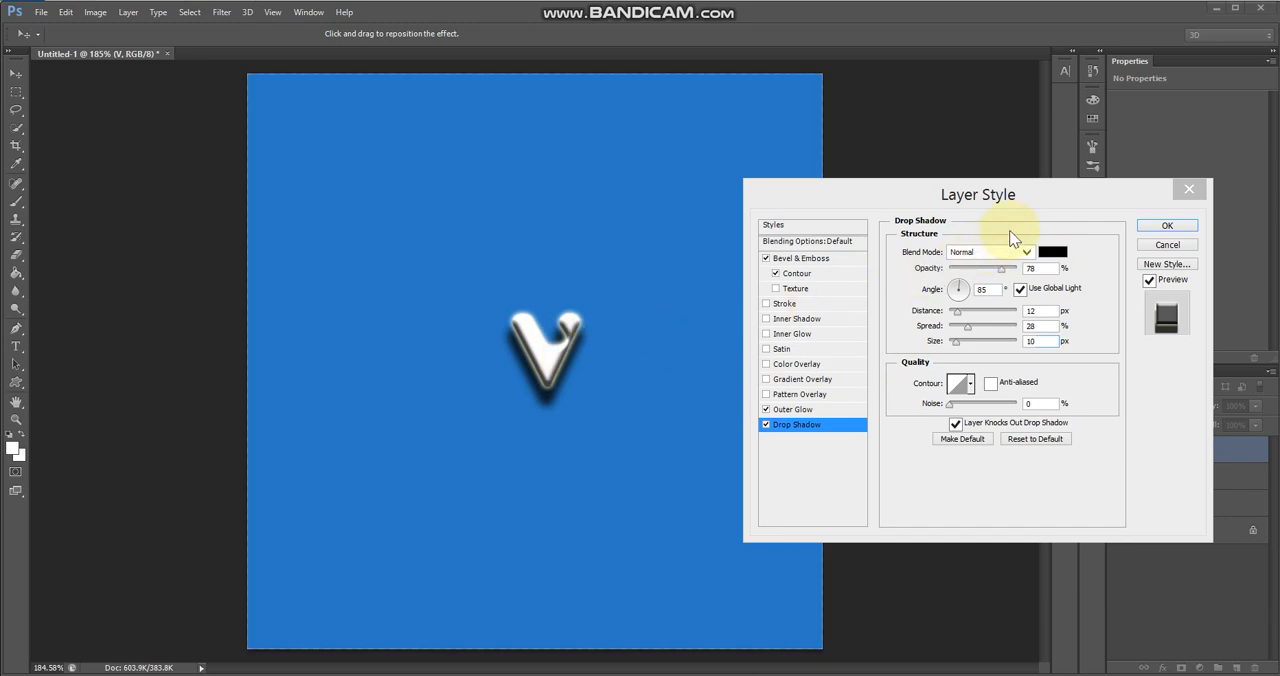
pyautogui.click(1150, 216)
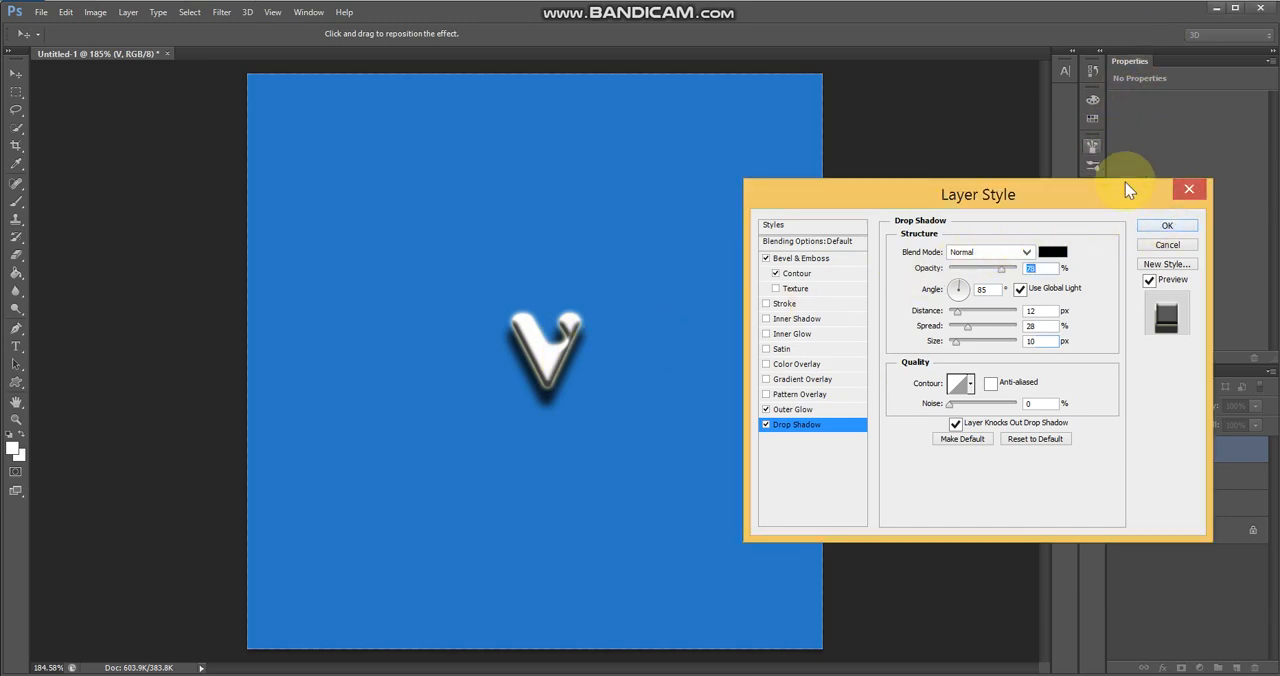
pyautogui.click(1157, 225)
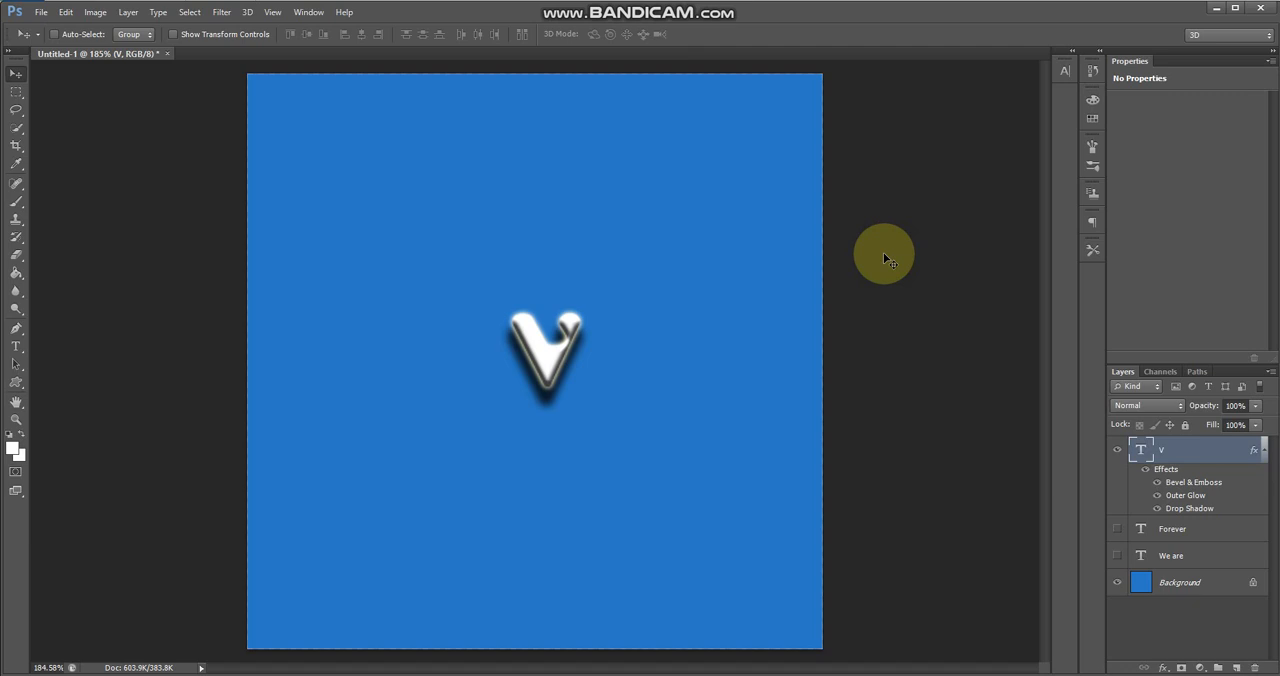
pyautogui.click(18, 382)
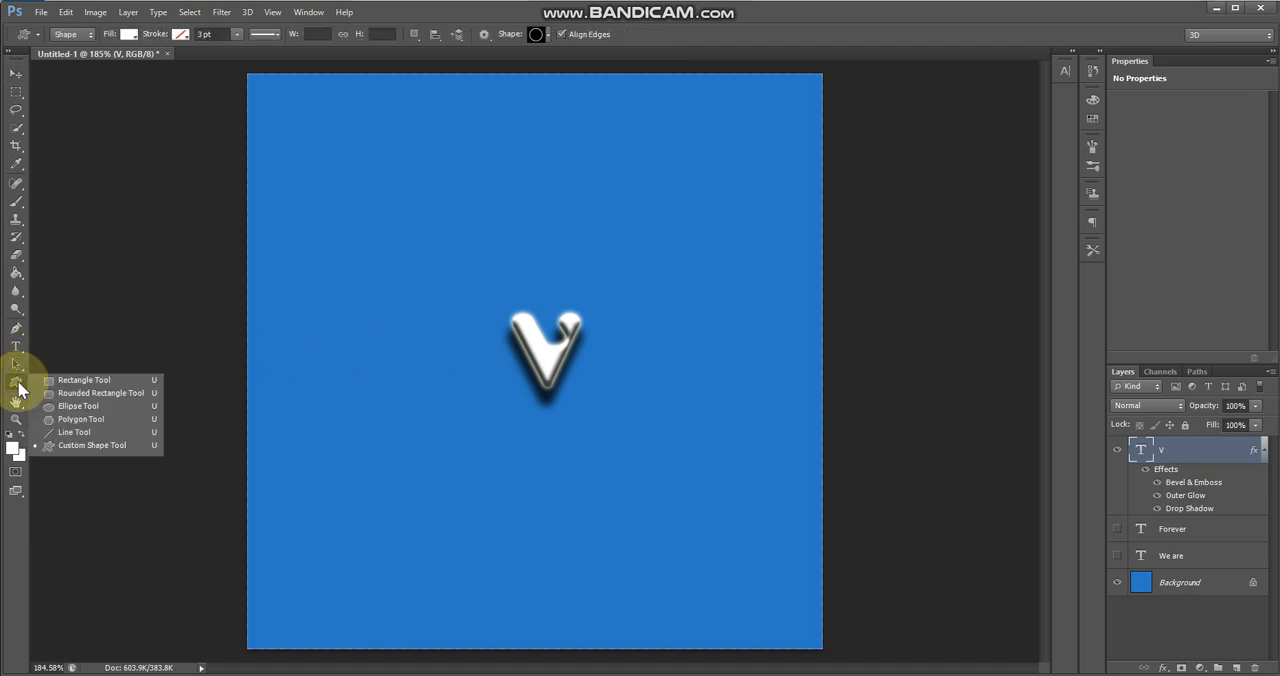
pyautogui.click(58, 446)
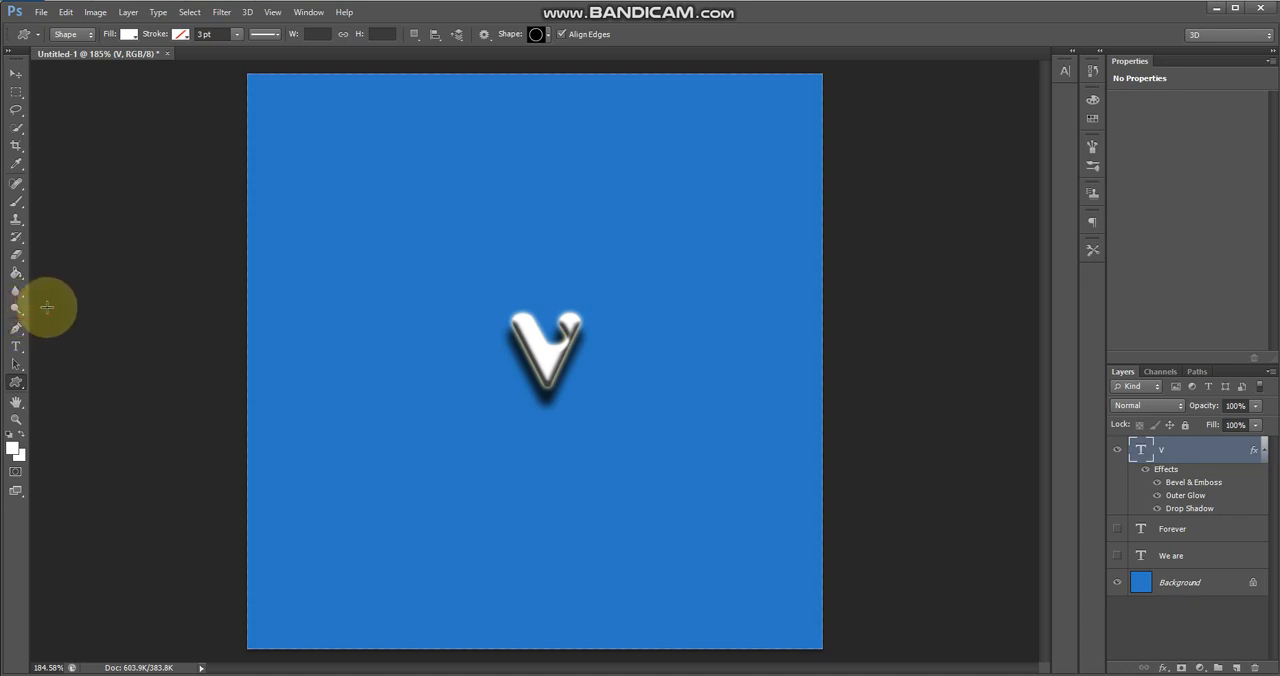
pyautogui.click(16, 74)
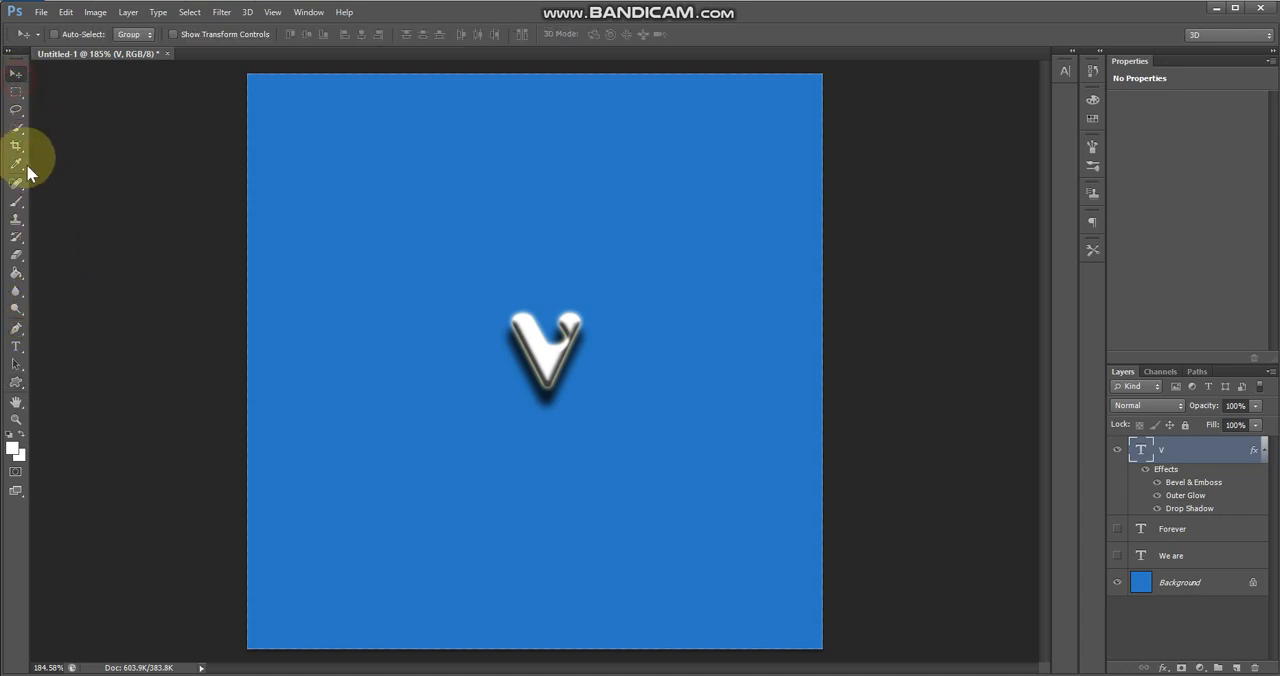
pyautogui.moveTo(17, 237); pyautogui.dragTo(73, 243)
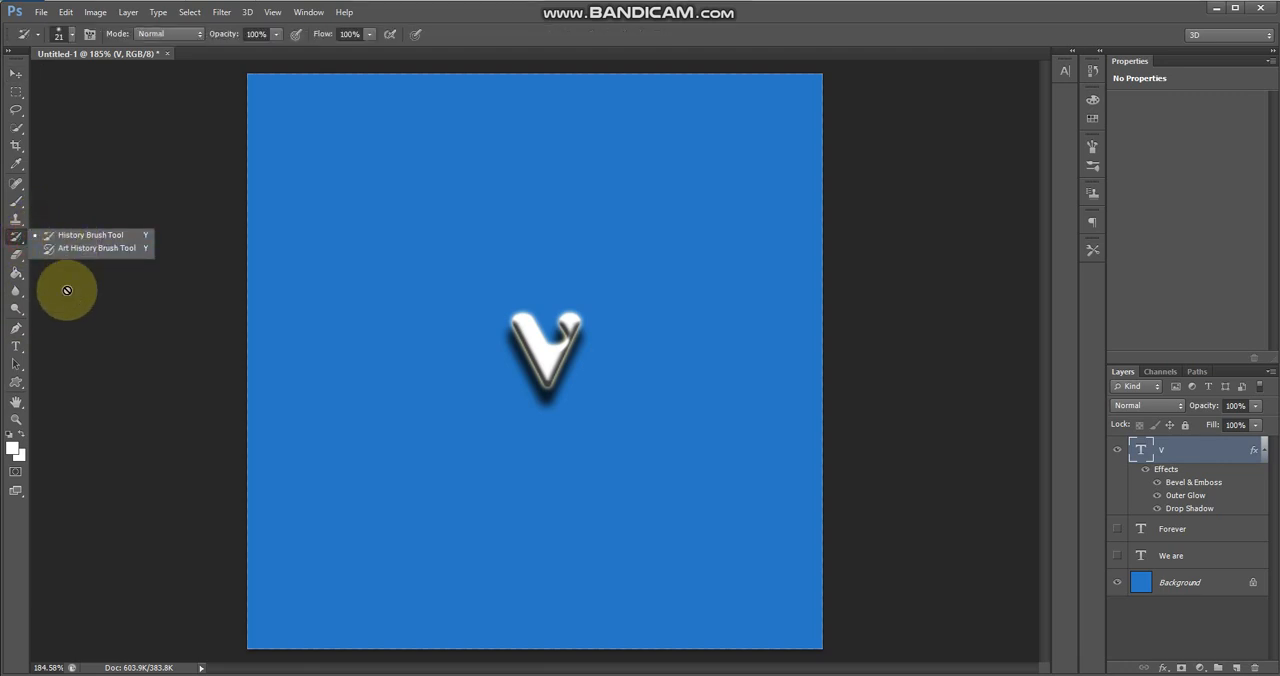
# Place a horizontal and a vertical guide crossing at the V's centre, and draw a ring custom shape outward from their intersection
pyautogui.click(37, 518)
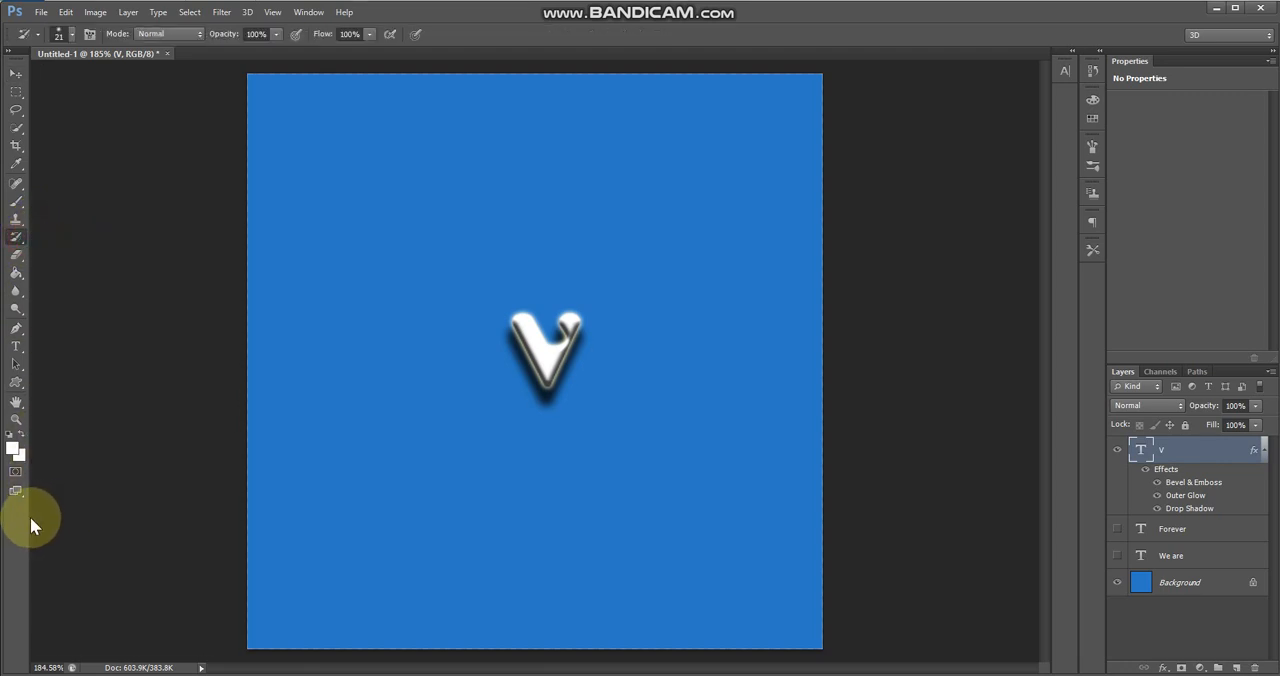
pyautogui.click(16, 74)
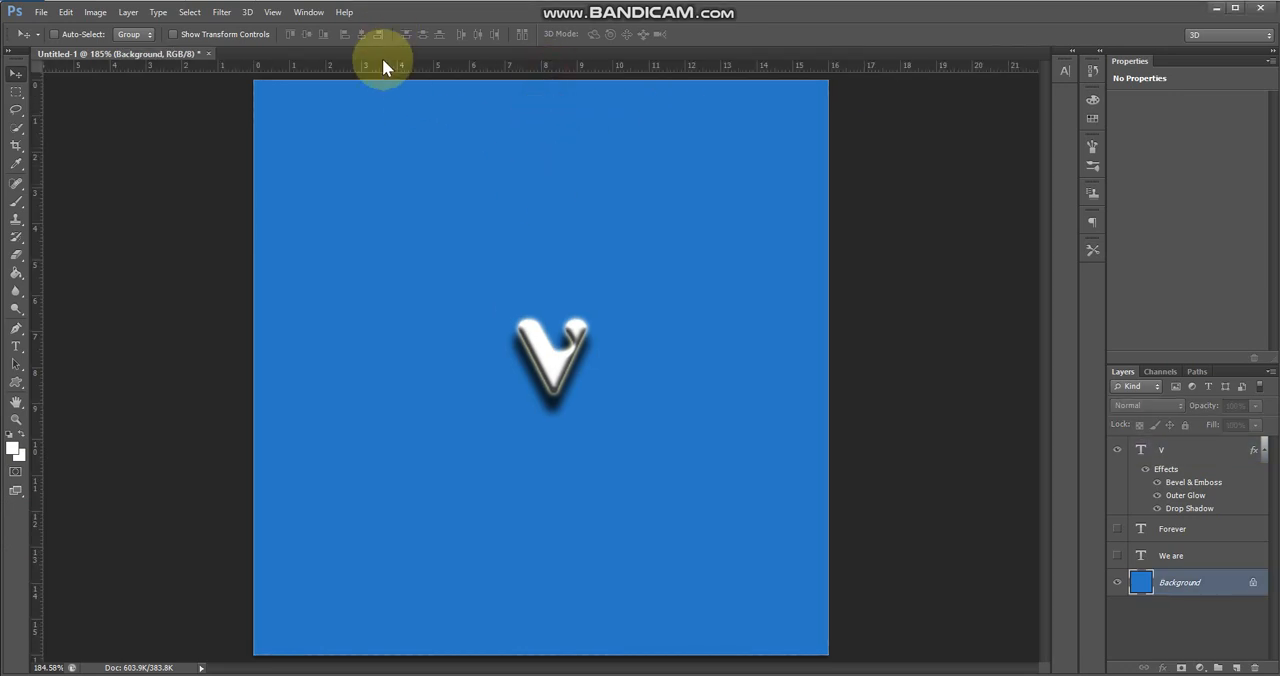
pyautogui.moveTo(381, 69); pyautogui.dragTo(420, 355)
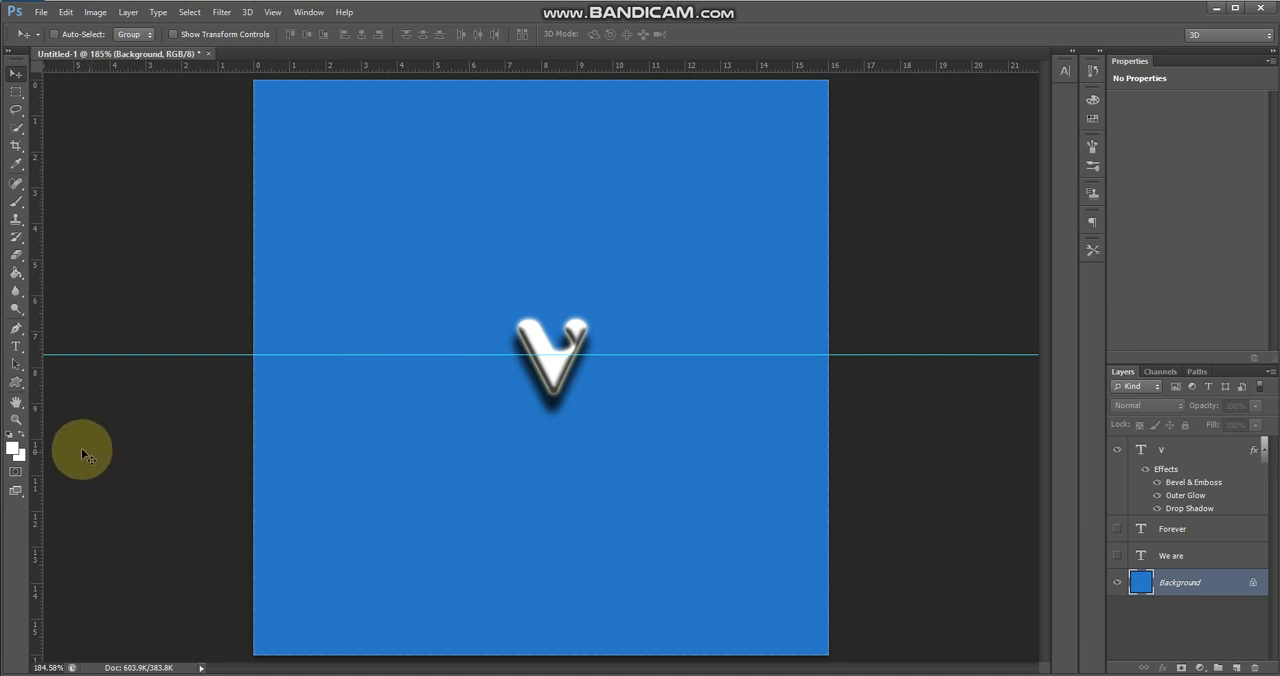
pyautogui.moveTo(42, 450); pyautogui.dragTo(553, 490)
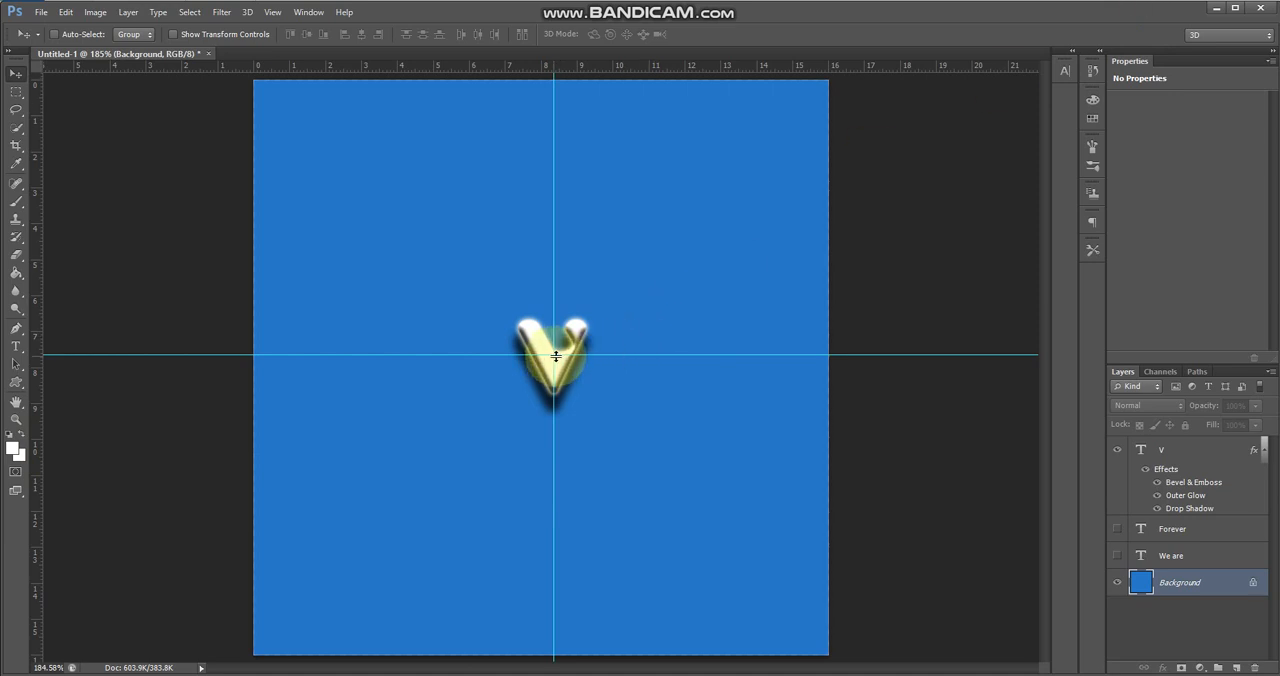
pyautogui.click(15, 382)
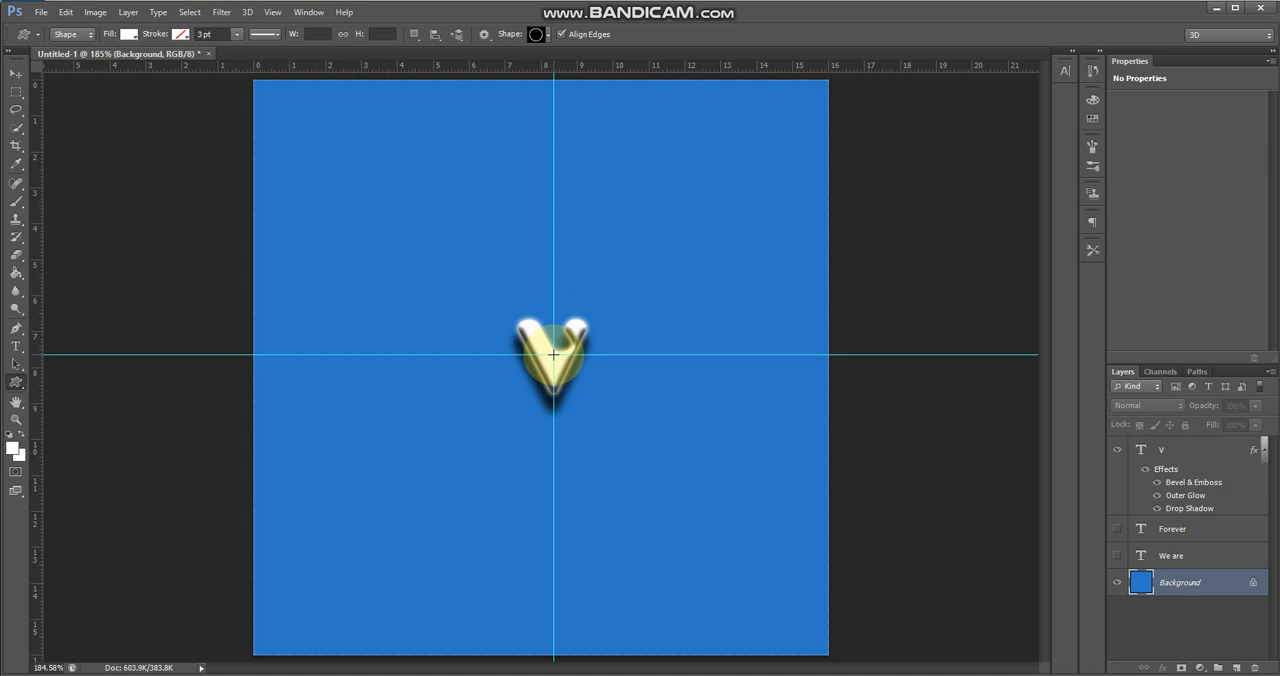
pyautogui.moveTo(553, 354); pyautogui.dragTo(651, 455)
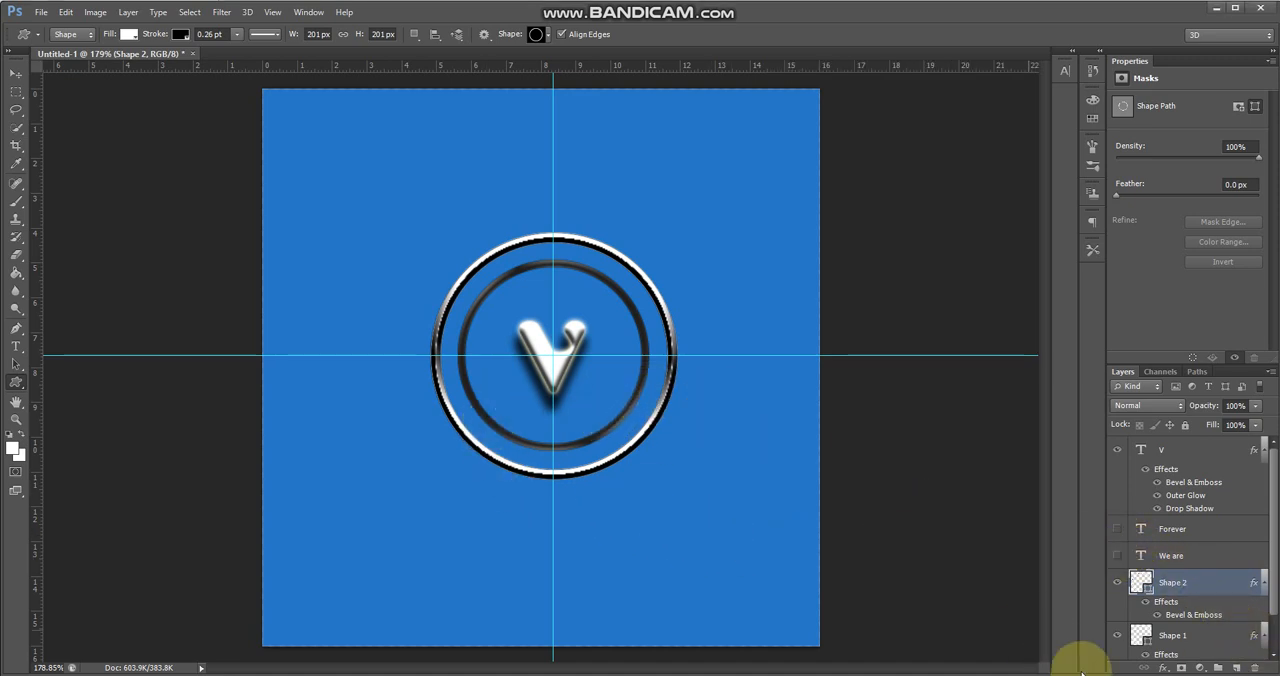
# Show the "We are" layer and warp its text with a horizontal Arc style at +31% bend
pyautogui.click(1117, 555)
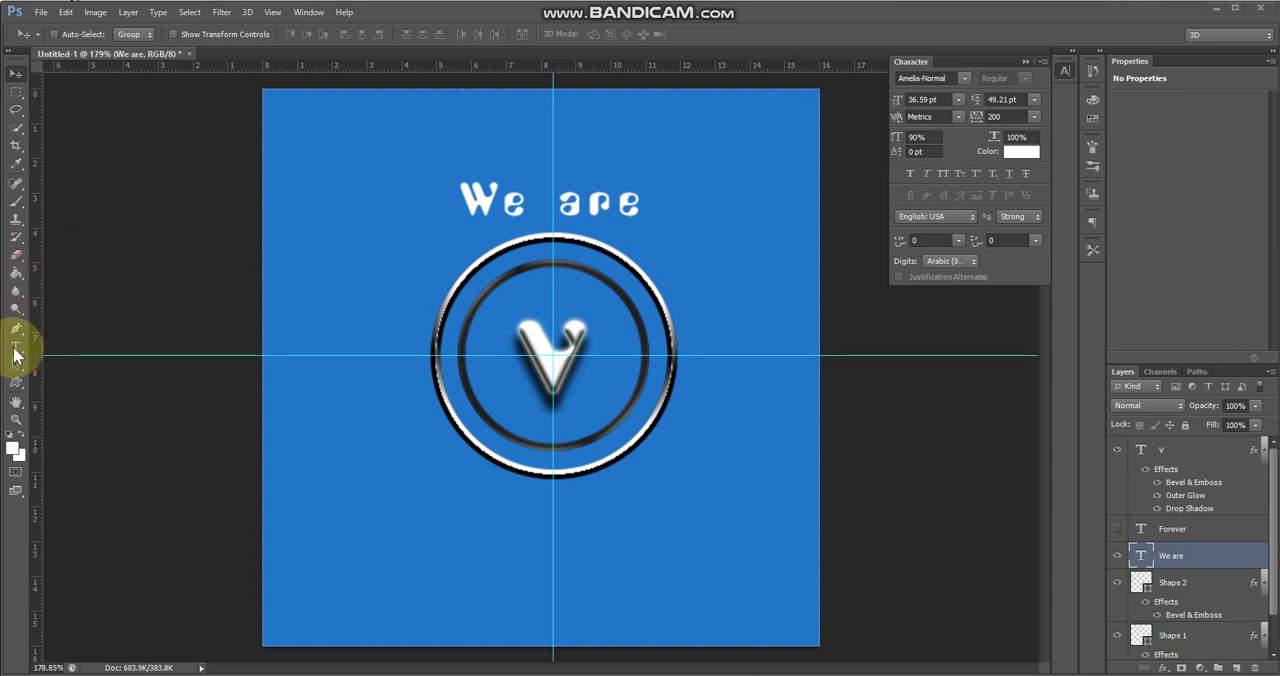
pyautogui.click(1116, 528)
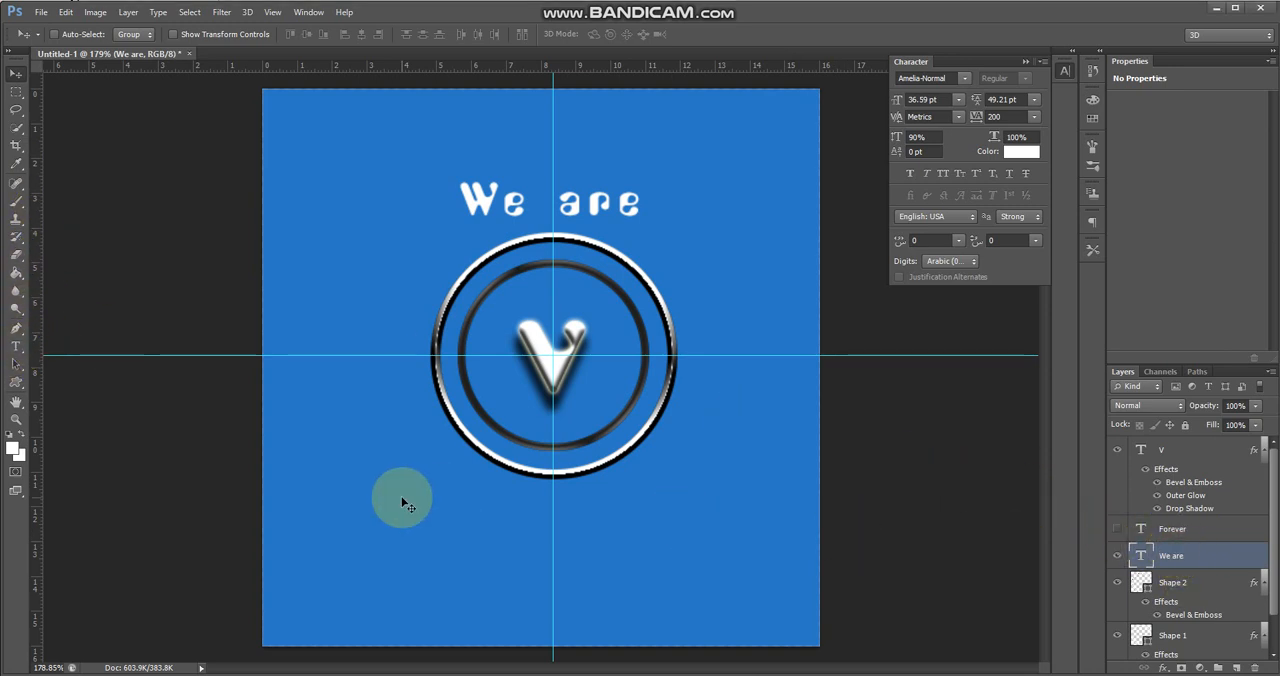
pyautogui.click(17, 347)
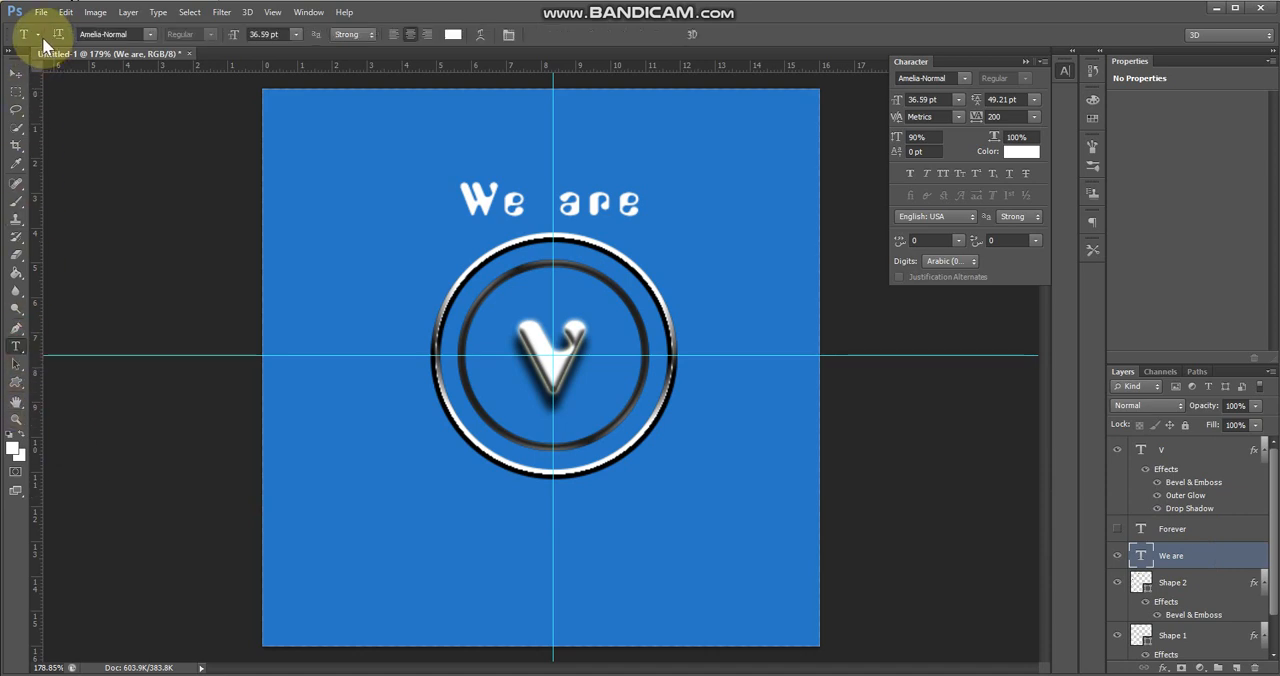
pyautogui.click(480, 36)
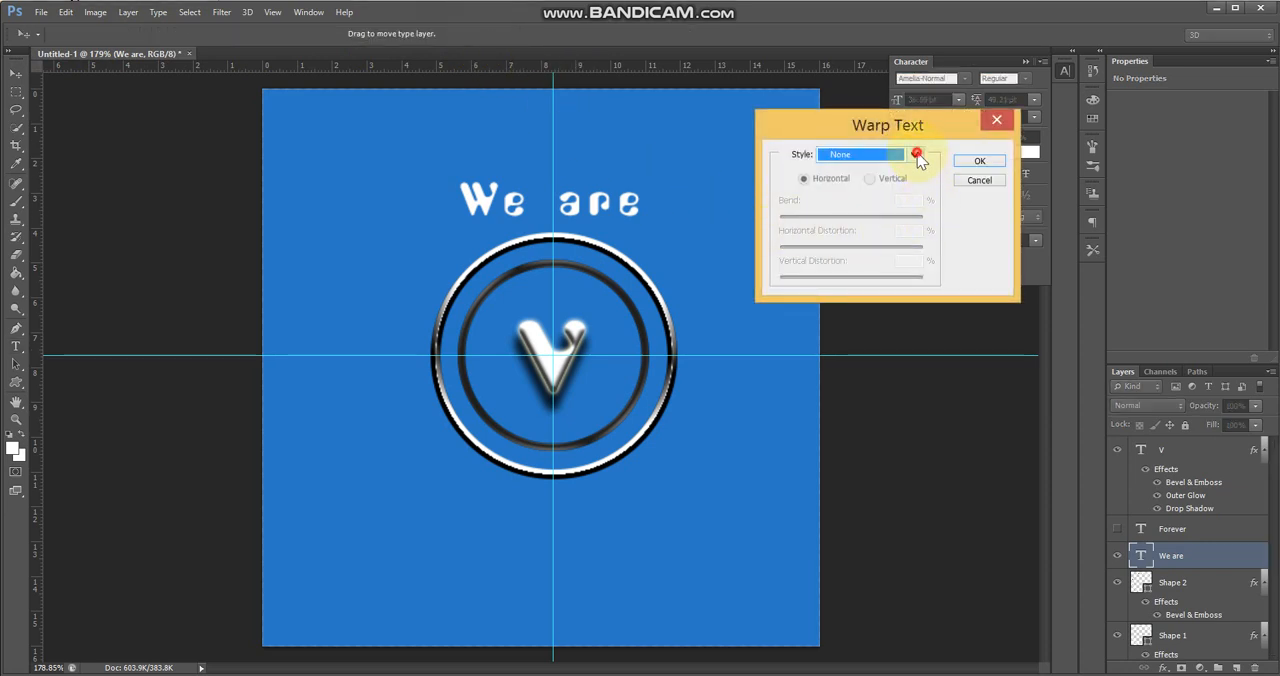
pyautogui.click(914, 155)
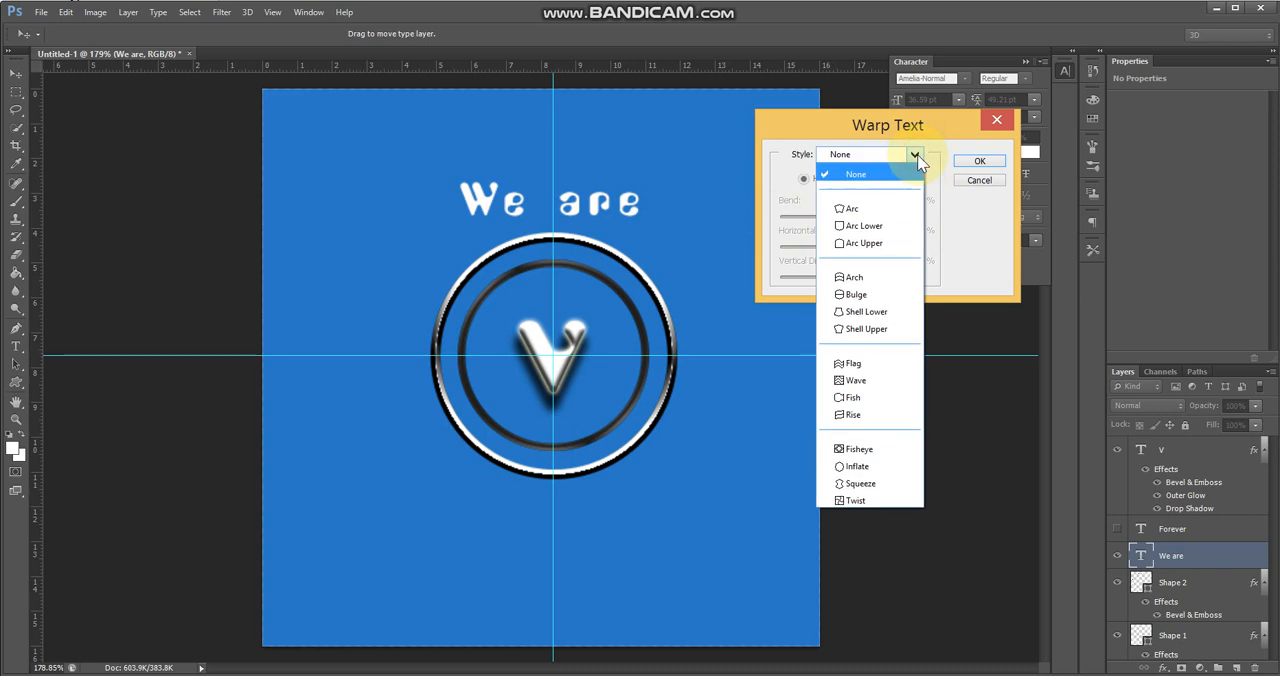
pyautogui.click(874, 212)
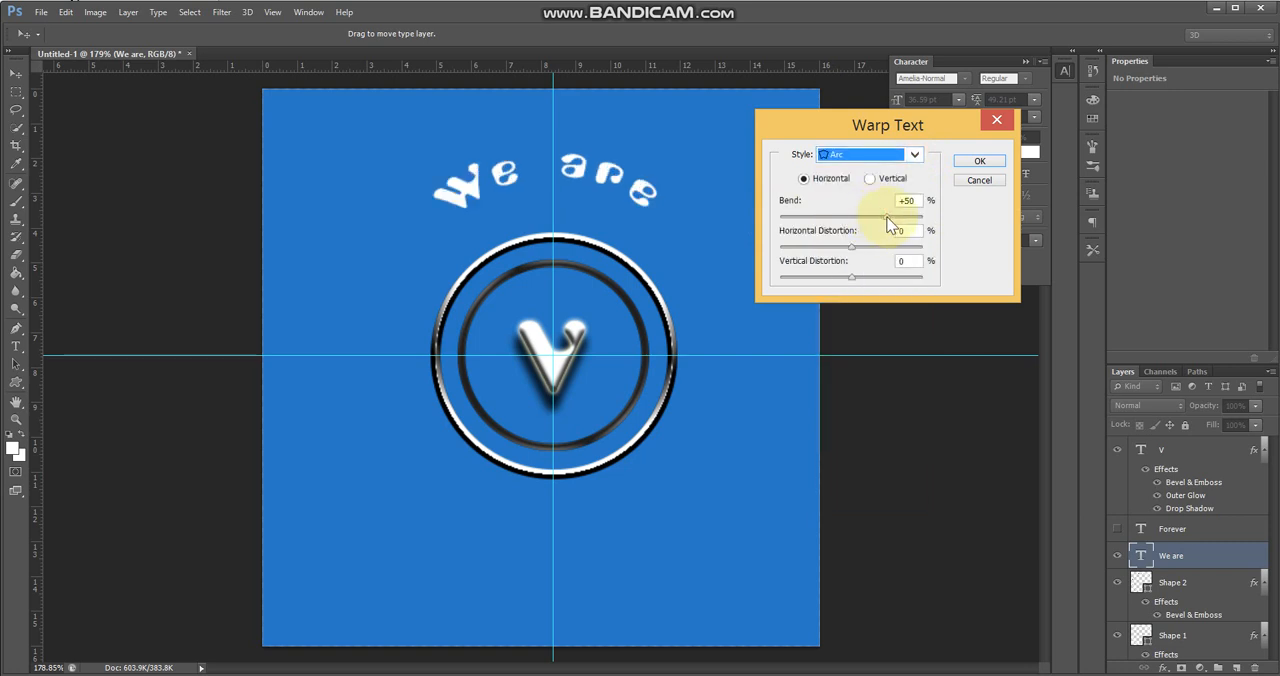
pyautogui.moveTo(886, 216); pyautogui.dragTo(874, 222)
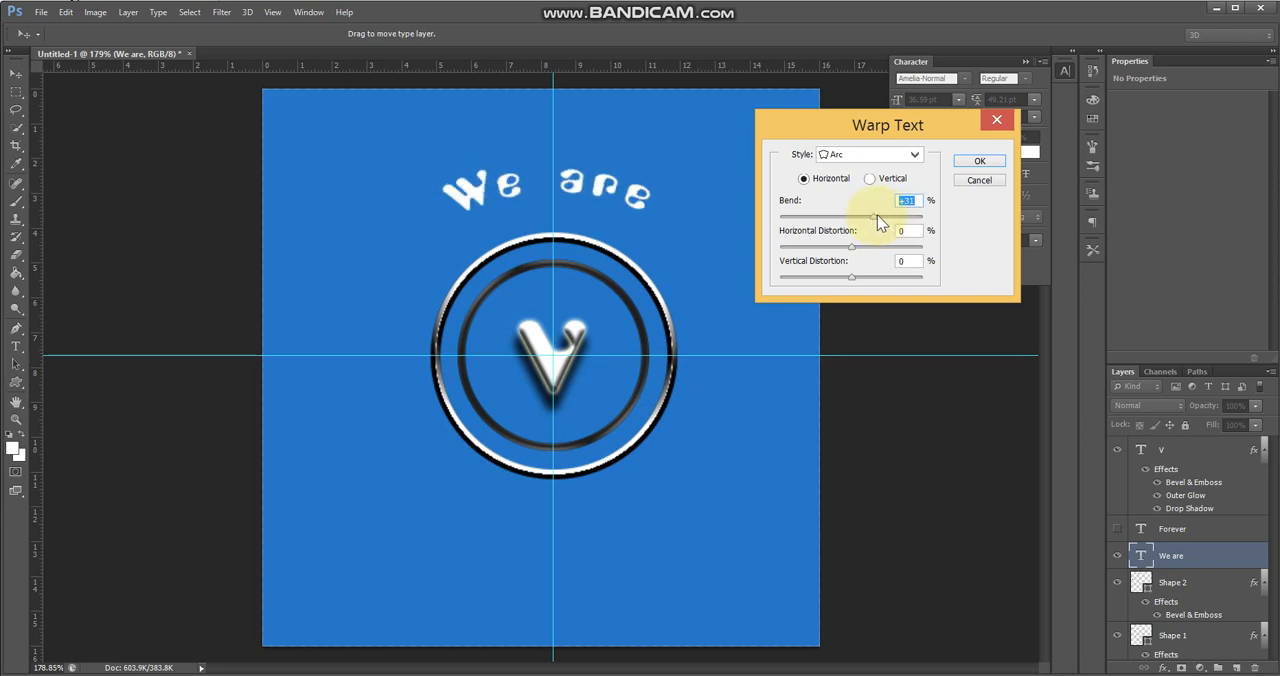
pyautogui.click(969, 162)
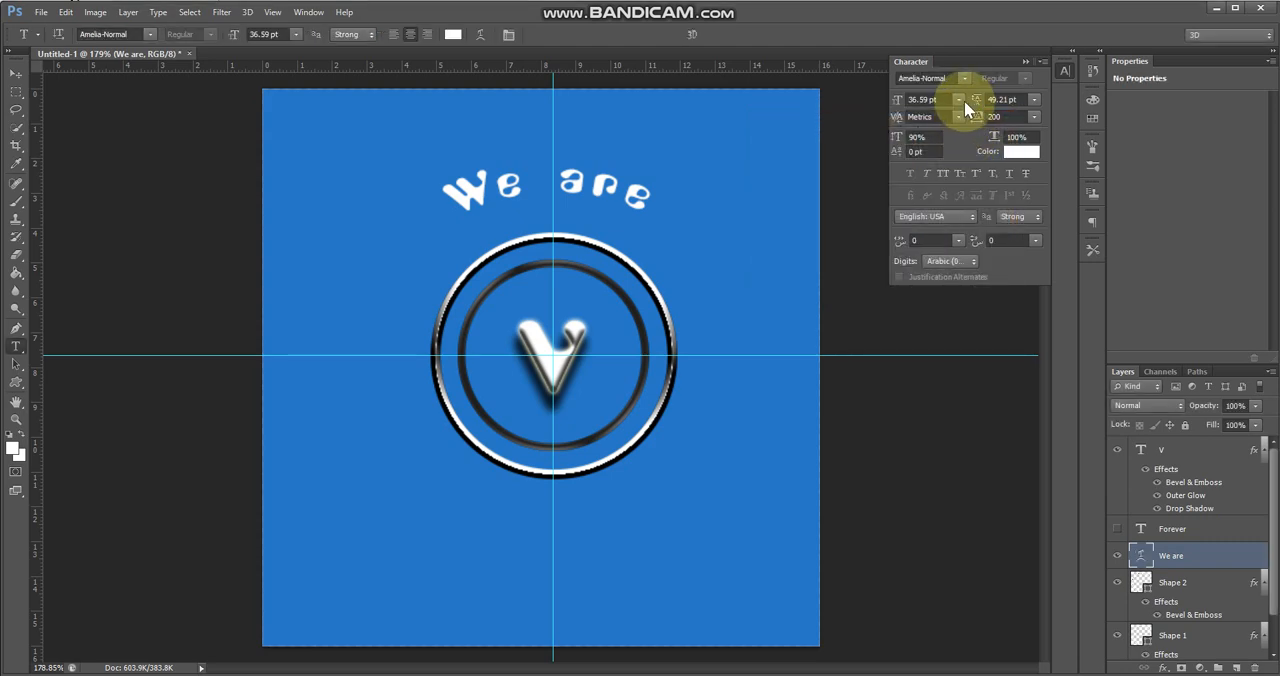
# Set the "We are" text size to 18 pt and nudge it down into the band between the two rings
pyautogui.click(958, 100)
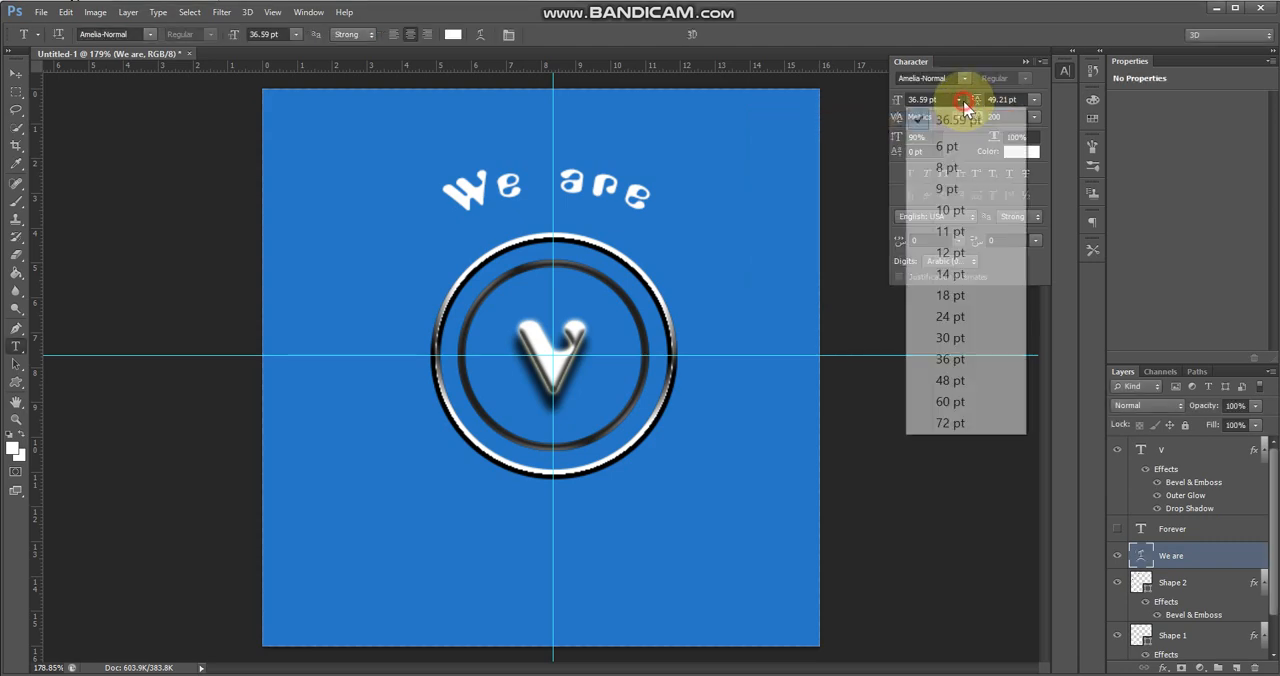
pyautogui.click(946, 295)
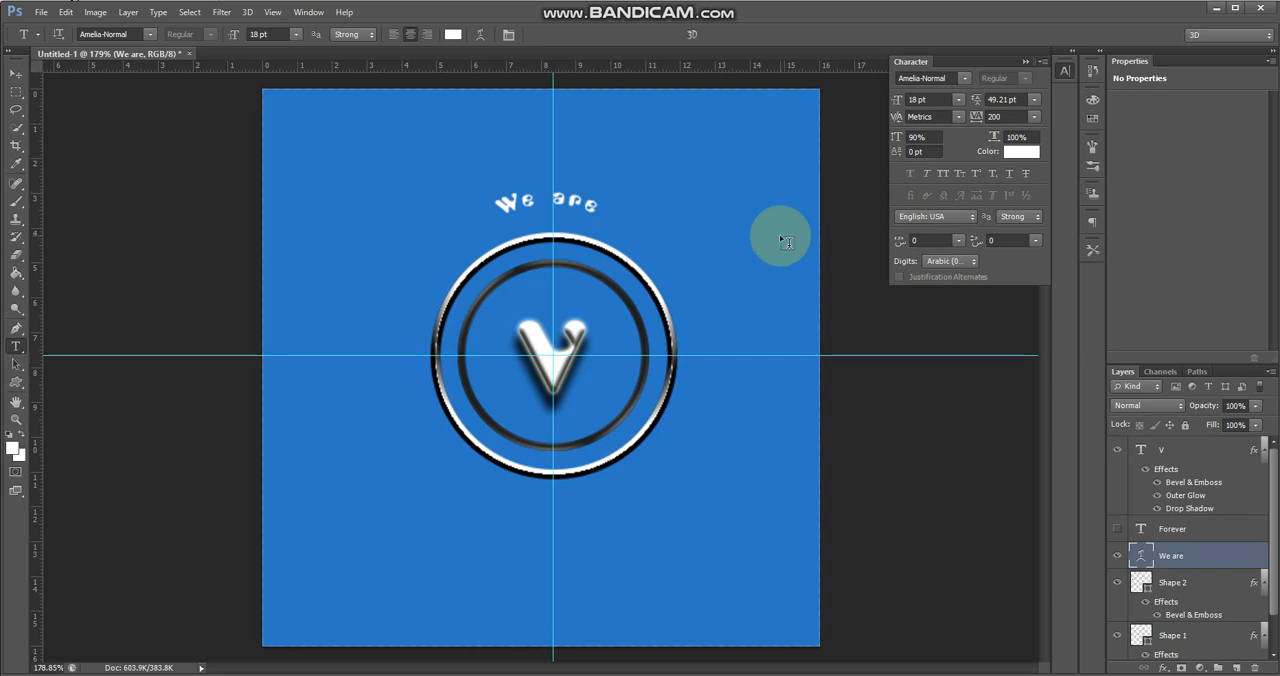
pyautogui.click(13, 75)
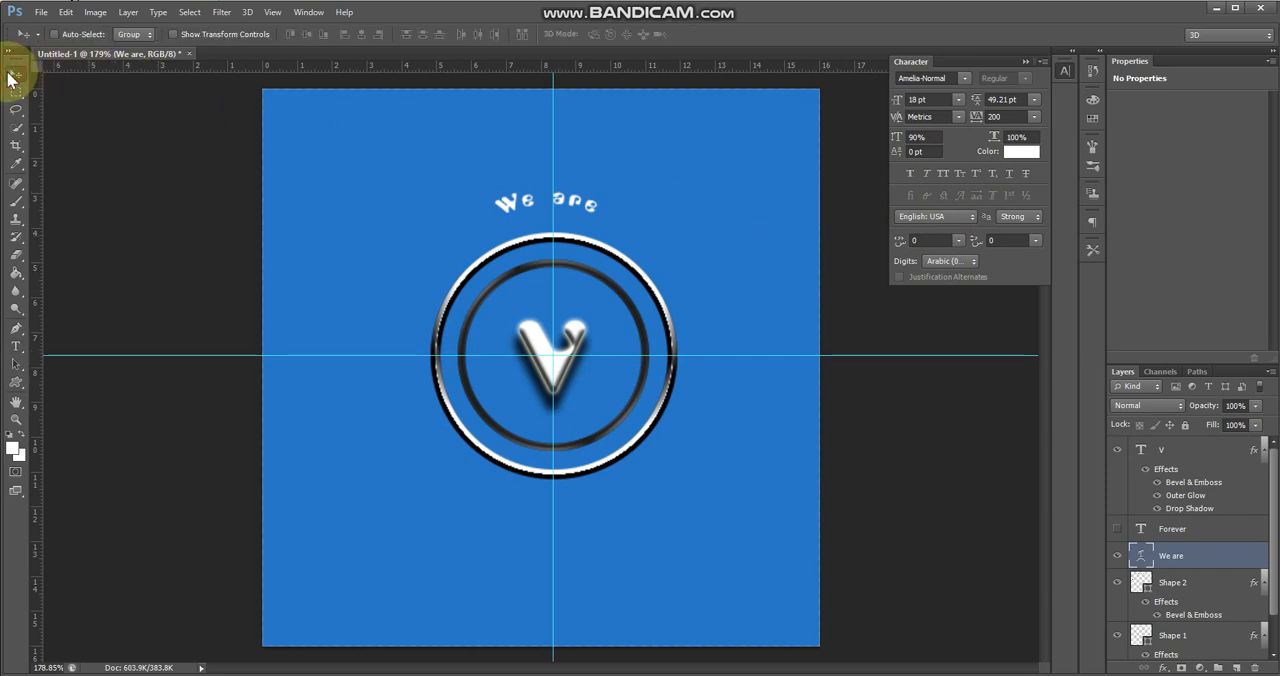
pyautogui.press('Down')
pyautogui.press('Down')
pyautogui.press('Down')
pyautogui.press('Down')
pyautogui.press('Down')
pyautogui.press('Down')
pyautogui.press('Down')
pyautogui.press('Down')
pyautogui.press('Down')
pyautogui.press('Down')
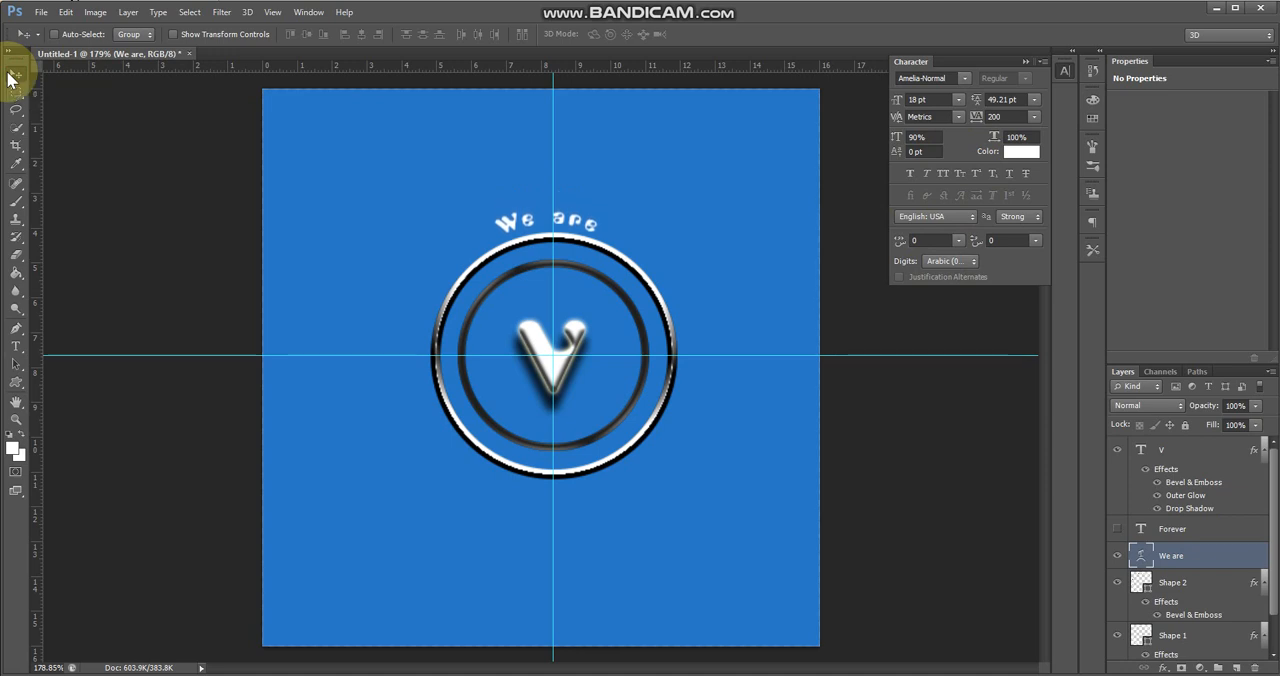
pyautogui.press('Down')
pyautogui.press('Down')
pyautogui.press('Down')
pyautogui.press('Down')
pyautogui.press('Down')
pyautogui.press('Down')
pyautogui.press('Down')
pyautogui.press('Down')
pyautogui.press('Down')
pyautogui.press('Down')
pyautogui.press('Down')
pyautogui.press('Down')
pyautogui.press('Down')
pyautogui.press('Down')
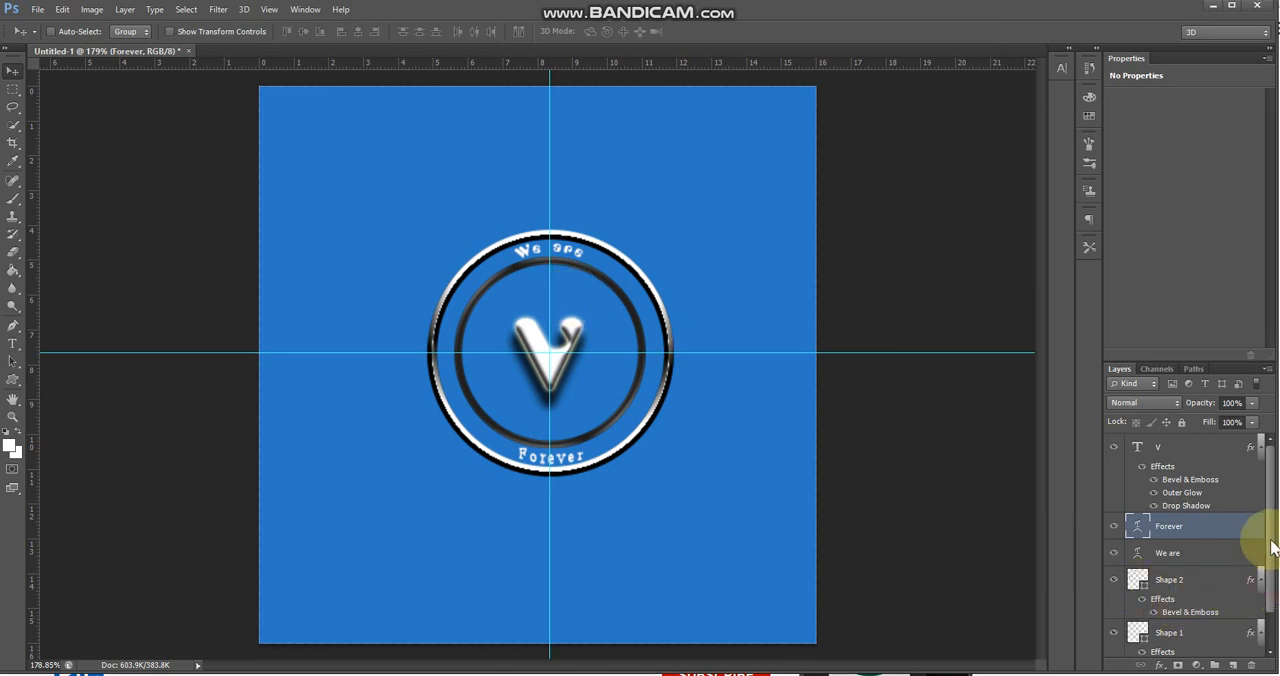
# Select the V, Forever, We are, Shape 2 and Shape 1 layers together, leaving out the Background
pyautogui.click(1238, 447)
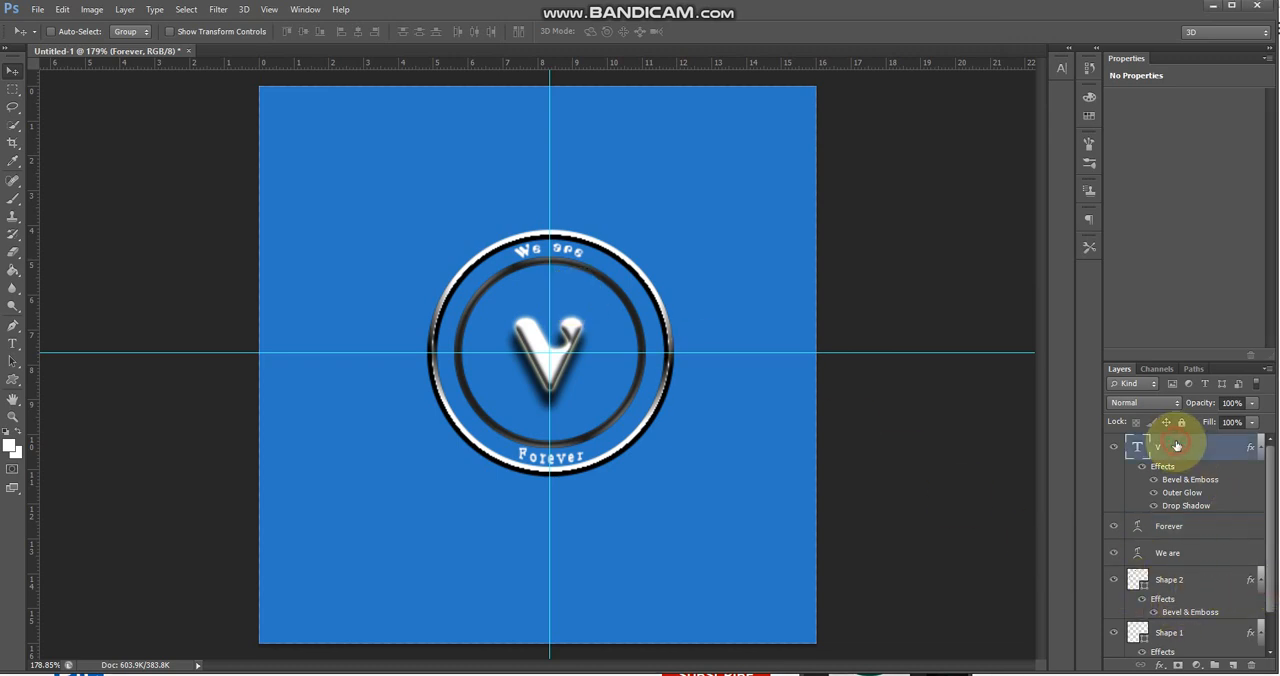
pyautogui.keyDown('ctrl'); pyautogui.click(1152, 532); pyautogui.keyUp('ctrl')
pyautogui.keyDown('ctrl'); pyautogui.click(1150, 552); pyautogui.keyUp('ctrl')
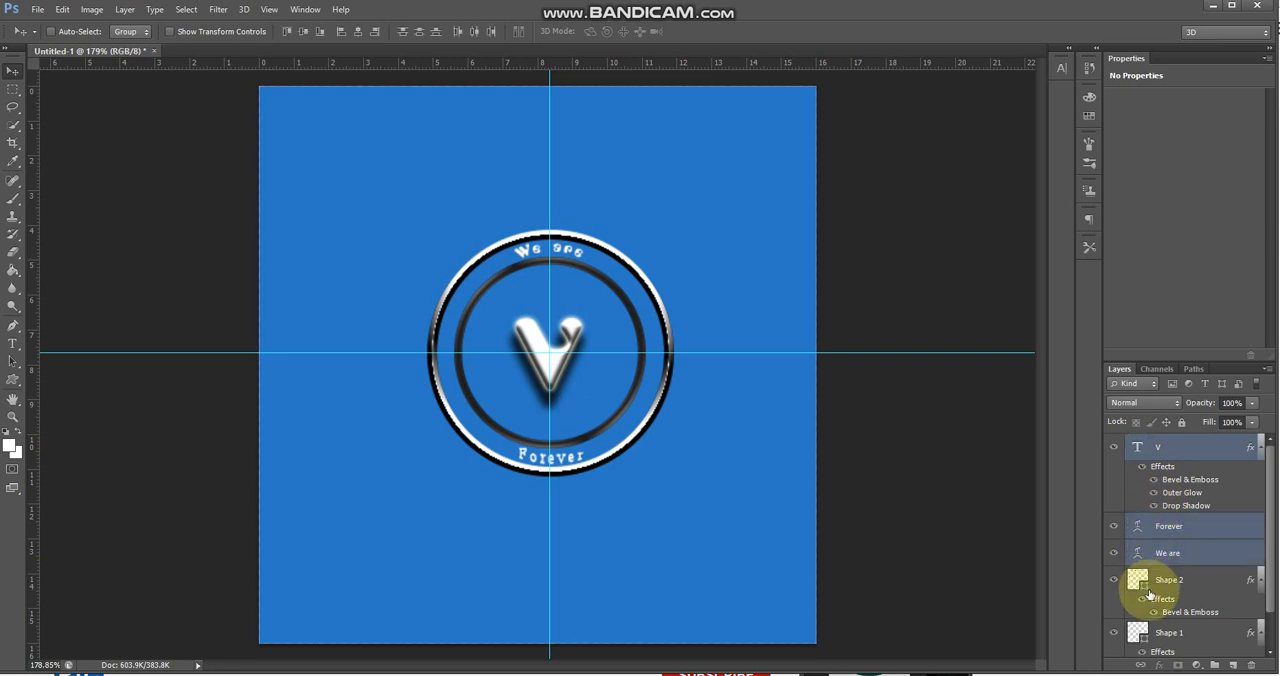
pyautogui.keyDown('ctrl'); pyautogui.click(1160, 585); pyautogui.keyUp('ctrl')
pyautogui.keyDown('ctrl'); pyautogui.click(1180, 633); pyautogui.keyUp('ctrl')
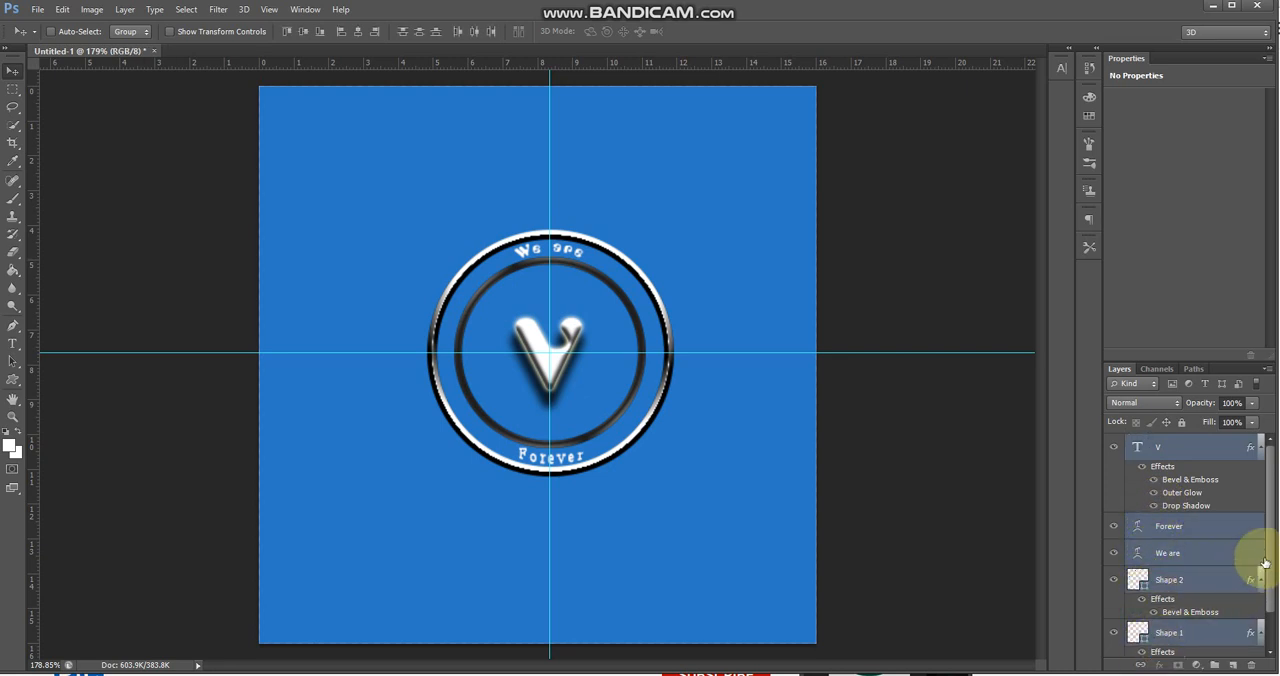
pyautogui.scroll(-2, 1258, 580)
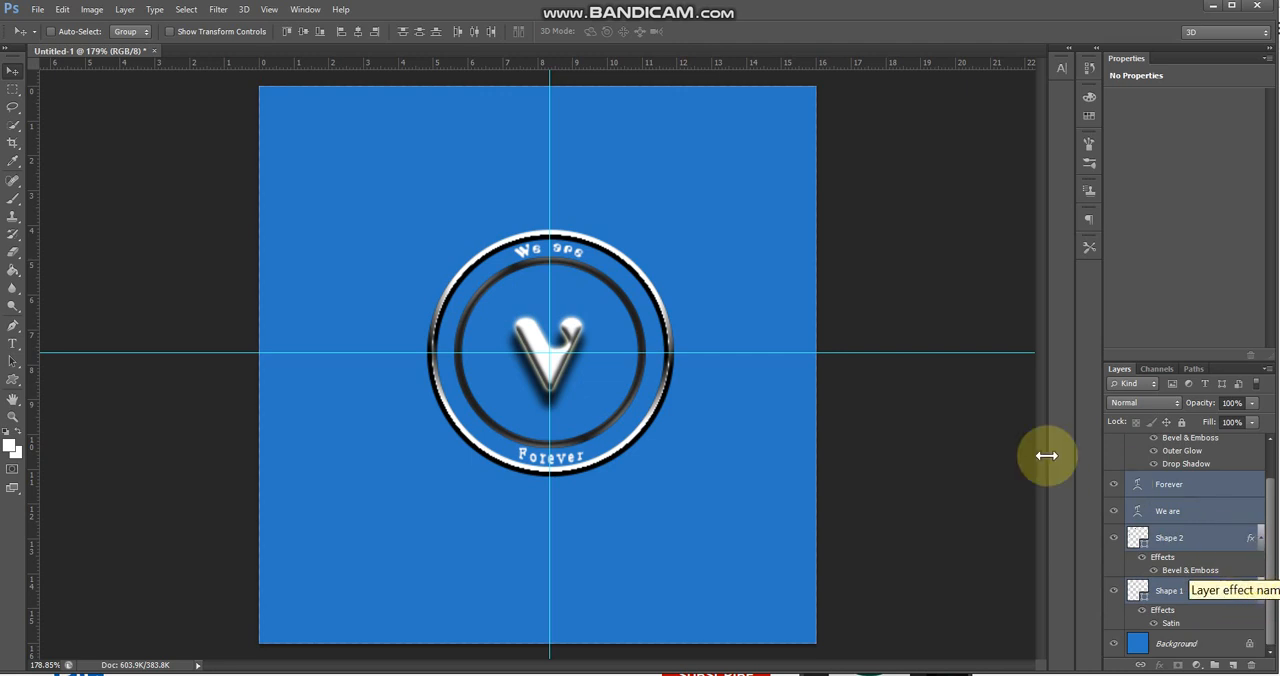
pyautogui.click(13, 125)
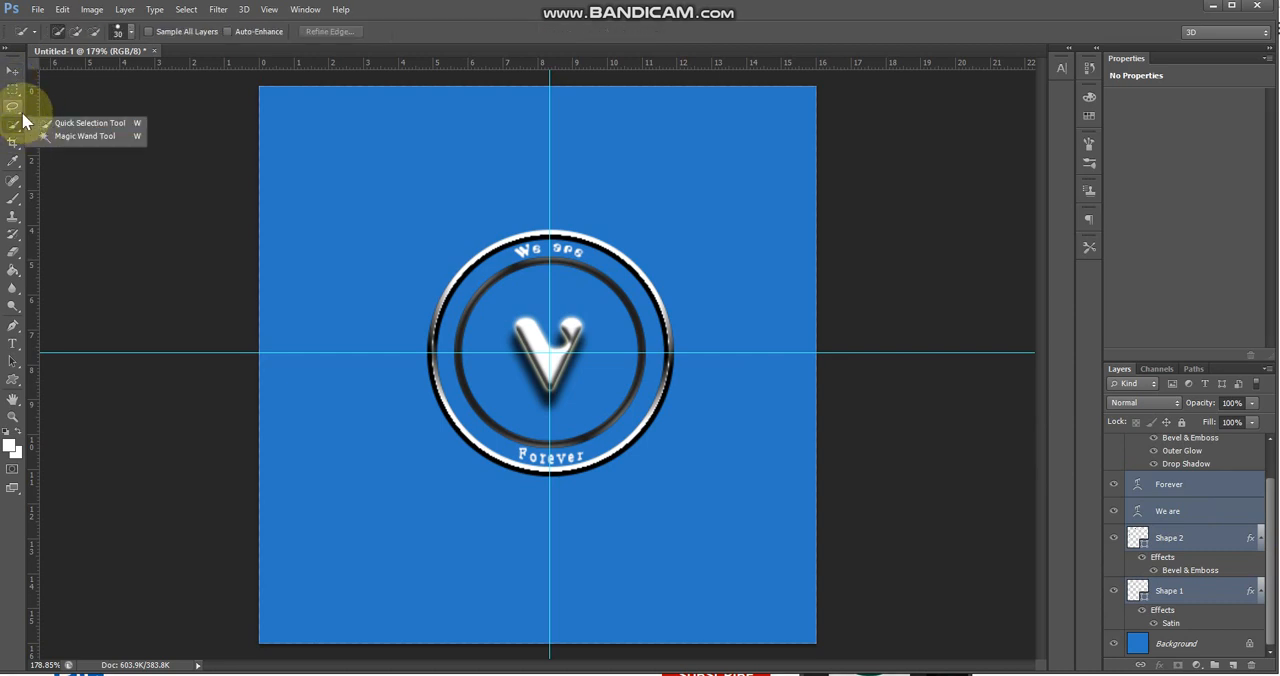
pyautogui.click(13, 106)
pyautogui.click(60, 131)
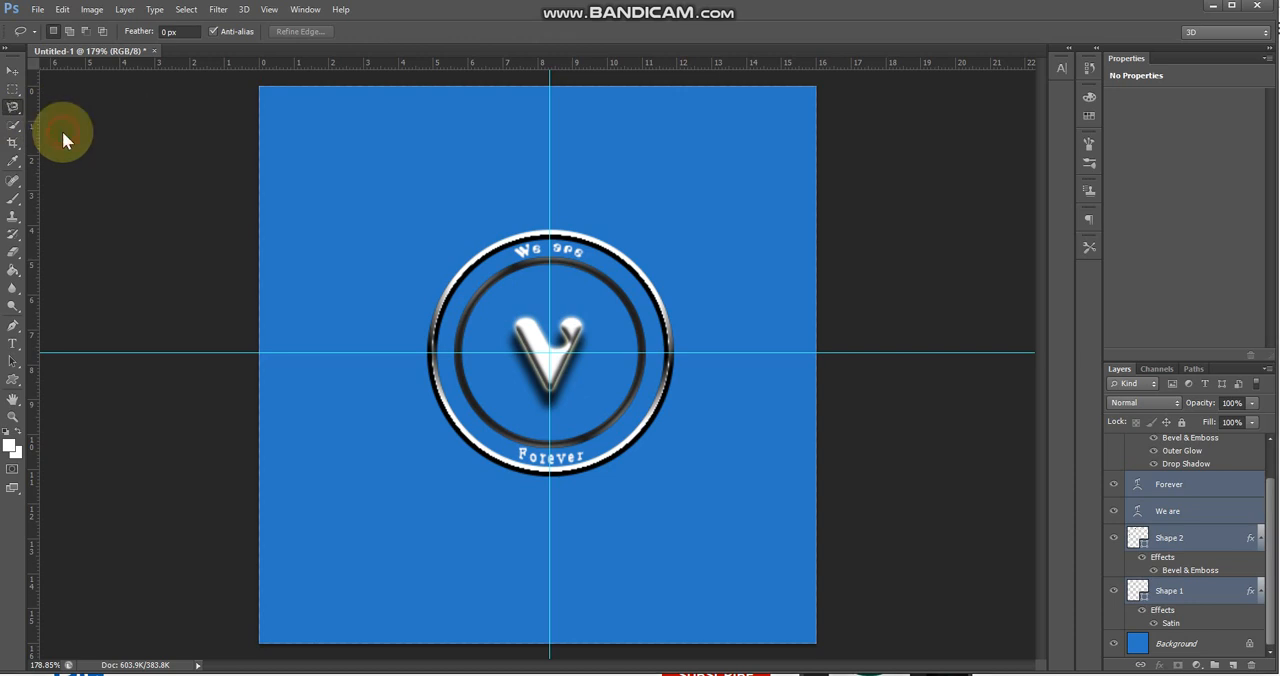
pyautogui.click(591, 245)
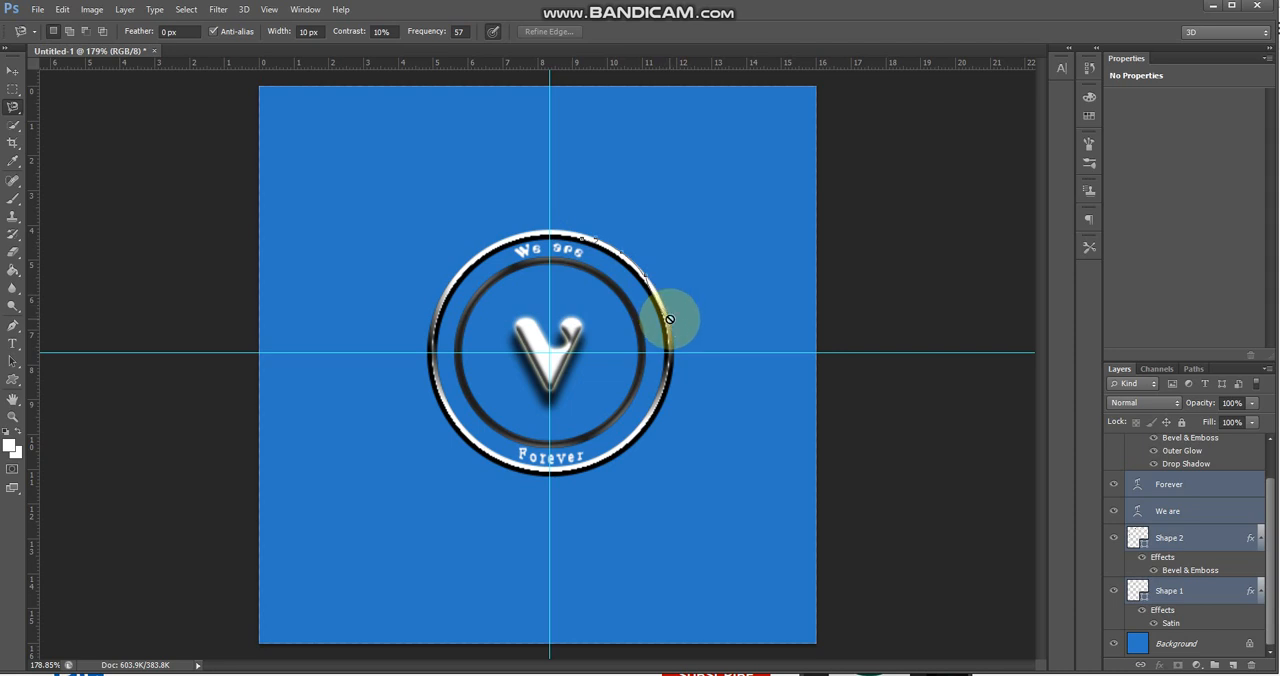
pyautogui.press('Escape')
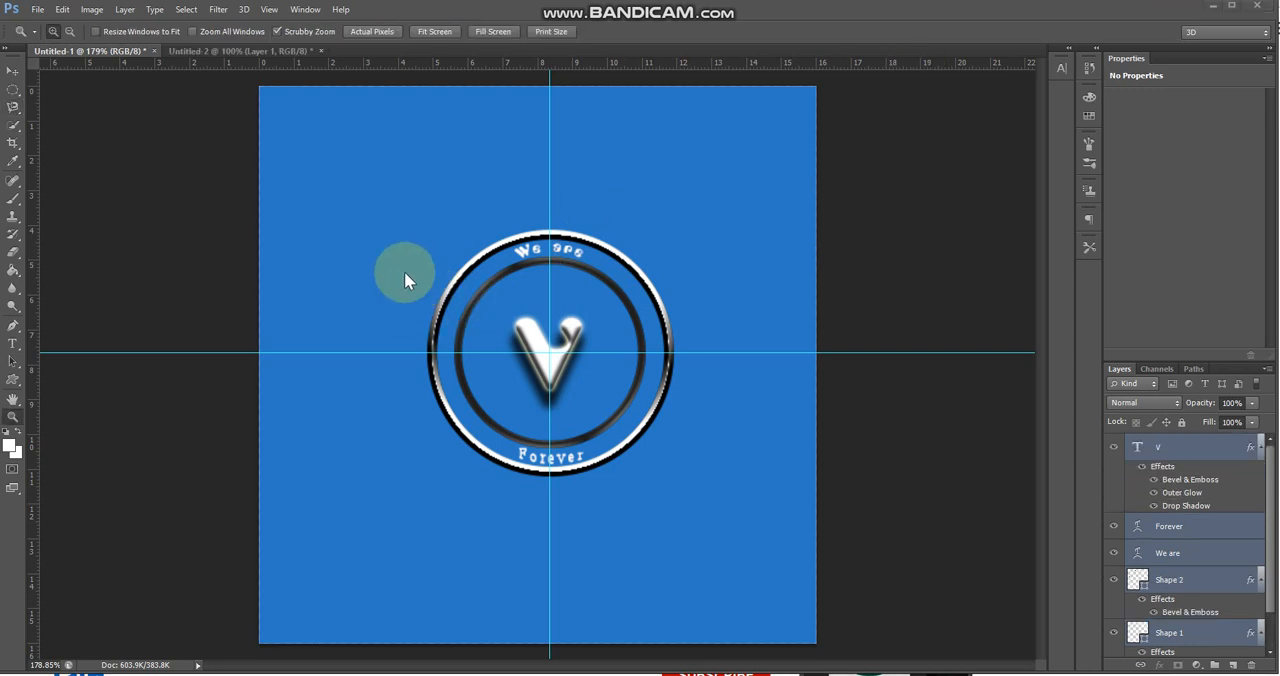
# Make an elliptical selection around the emblem's outer ring and switch to the Untitled-2 document
pyautogui.click(15, 92)
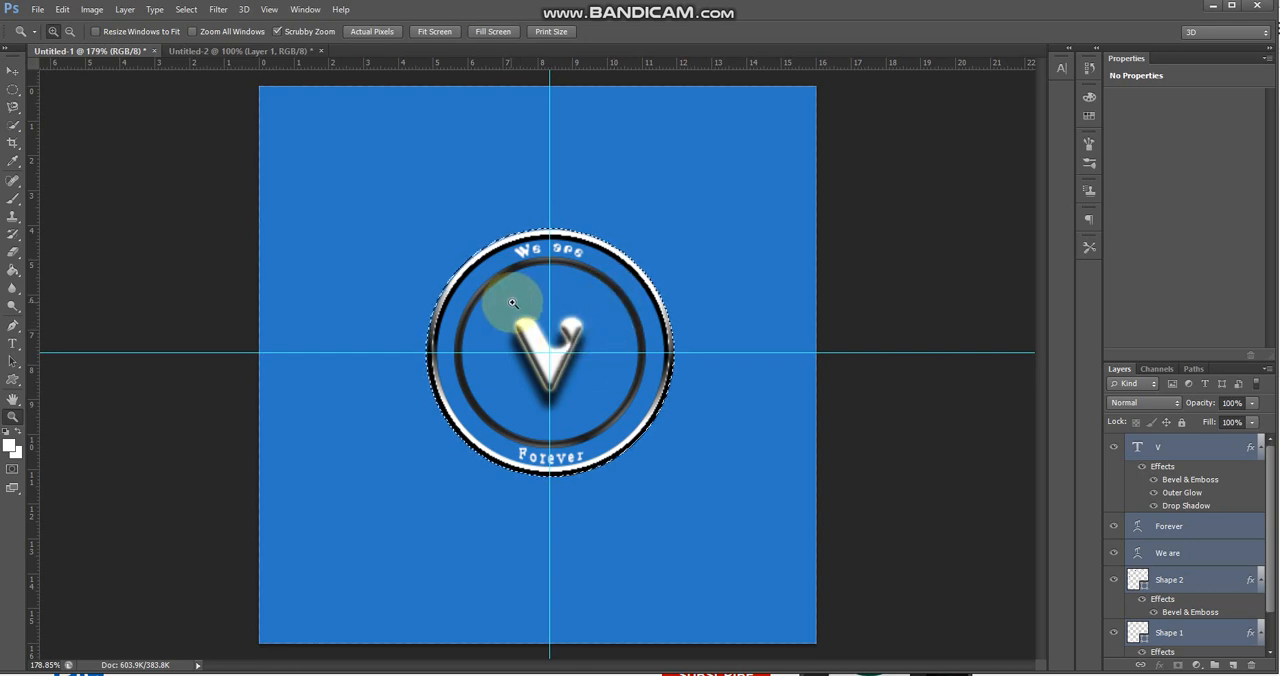
pyautogui.click(263, 52)
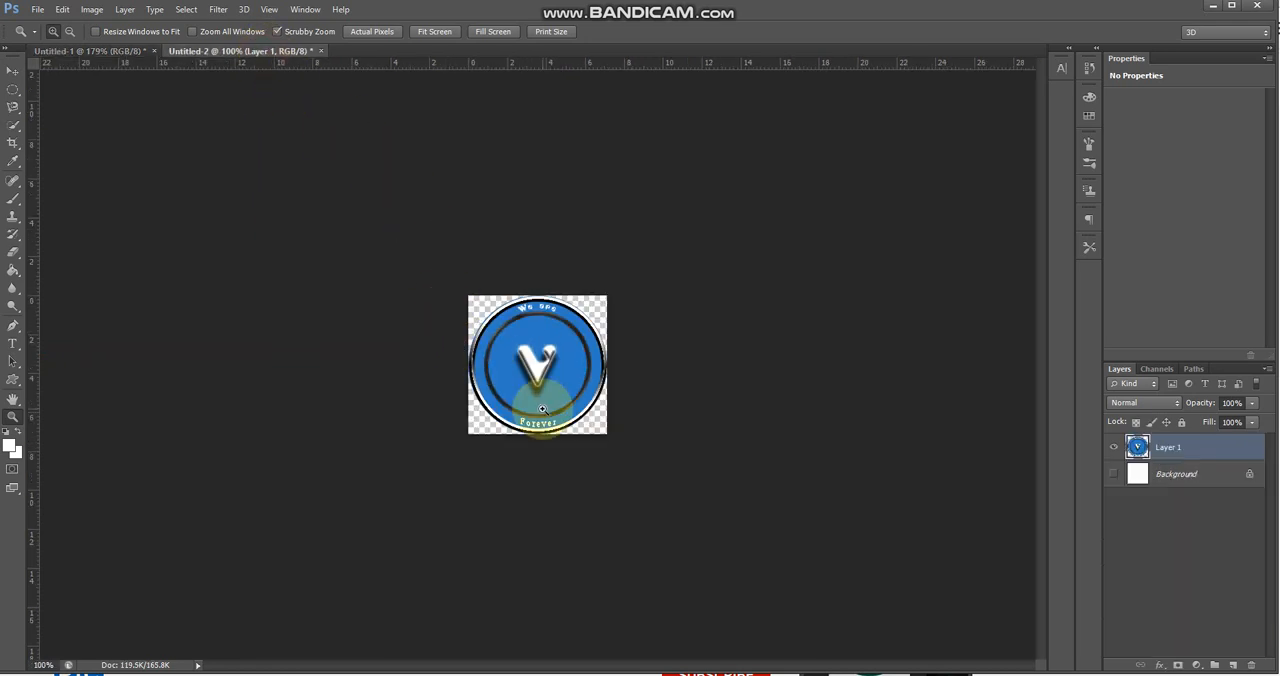
# Save the cut-out emblem as a JPEG named Logo in the completed folder, at maximum quality 12
pyautogui.click(37, 9)
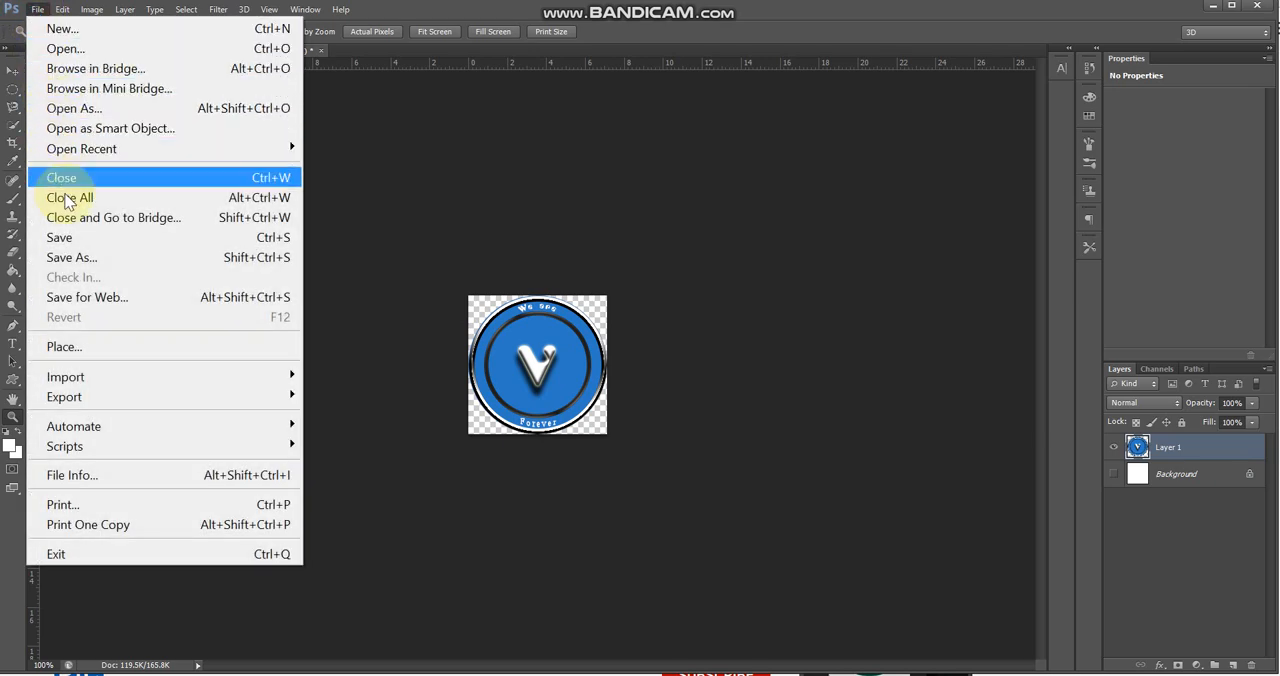
pyautogui.click(70, 237)
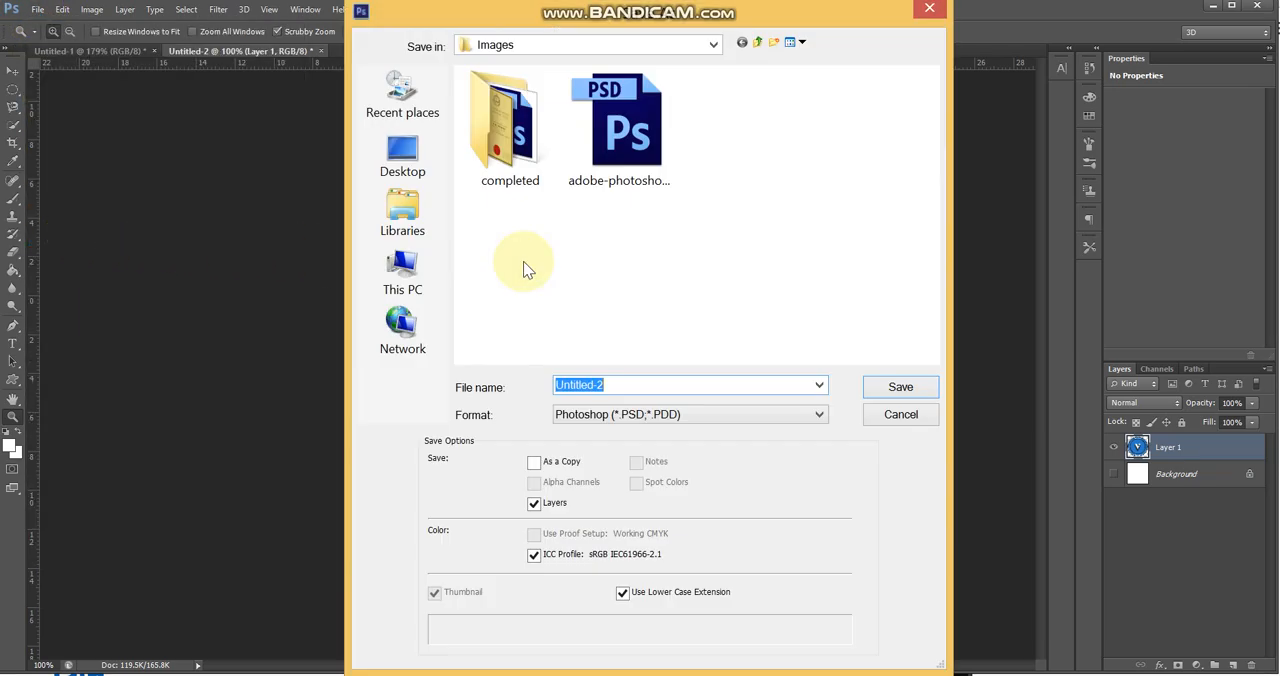
pyautogui.doubleClick(518, 178)
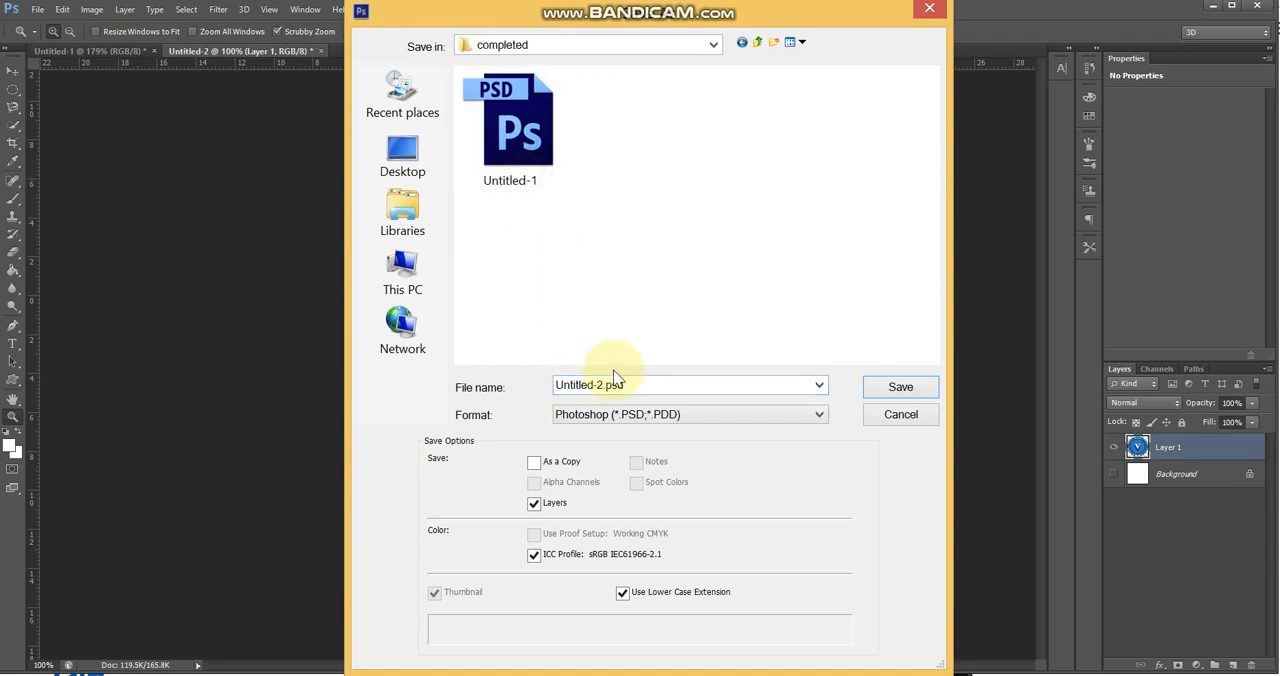
pyautogui.click(626, 416)
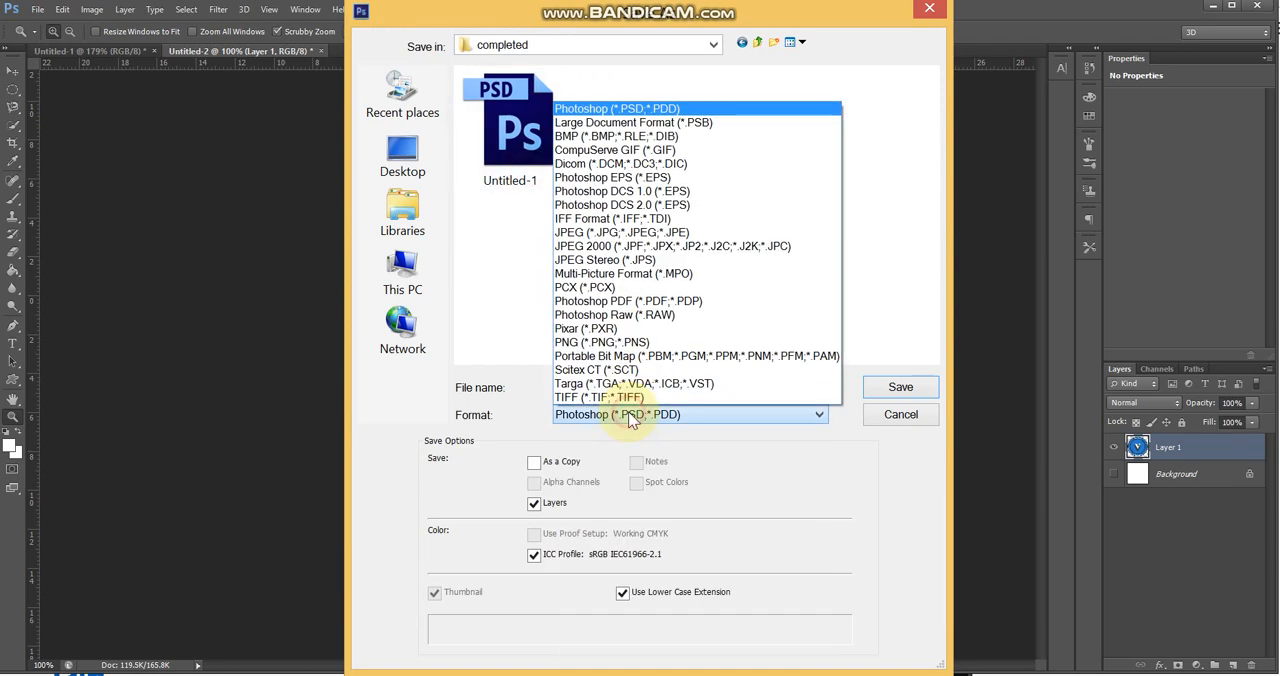
pyautogui.click(617, 234)
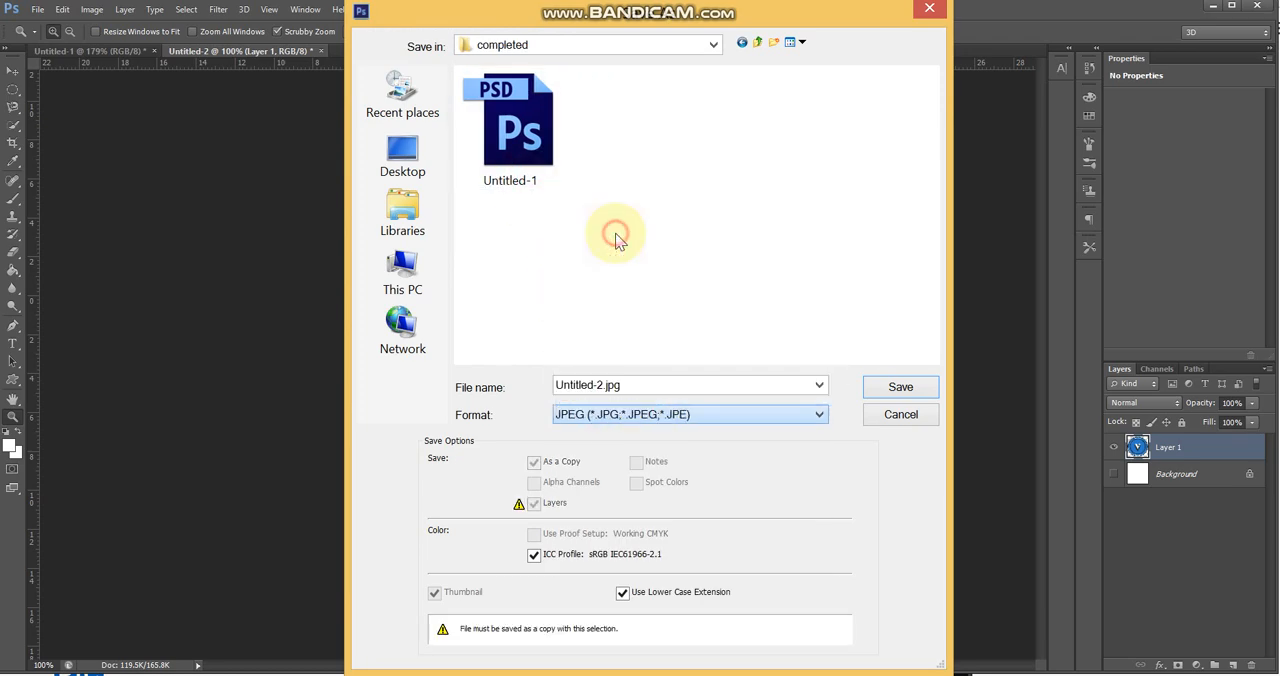
pyautogui.doubleClick(637, 385)
pyautogui.write('Logo')
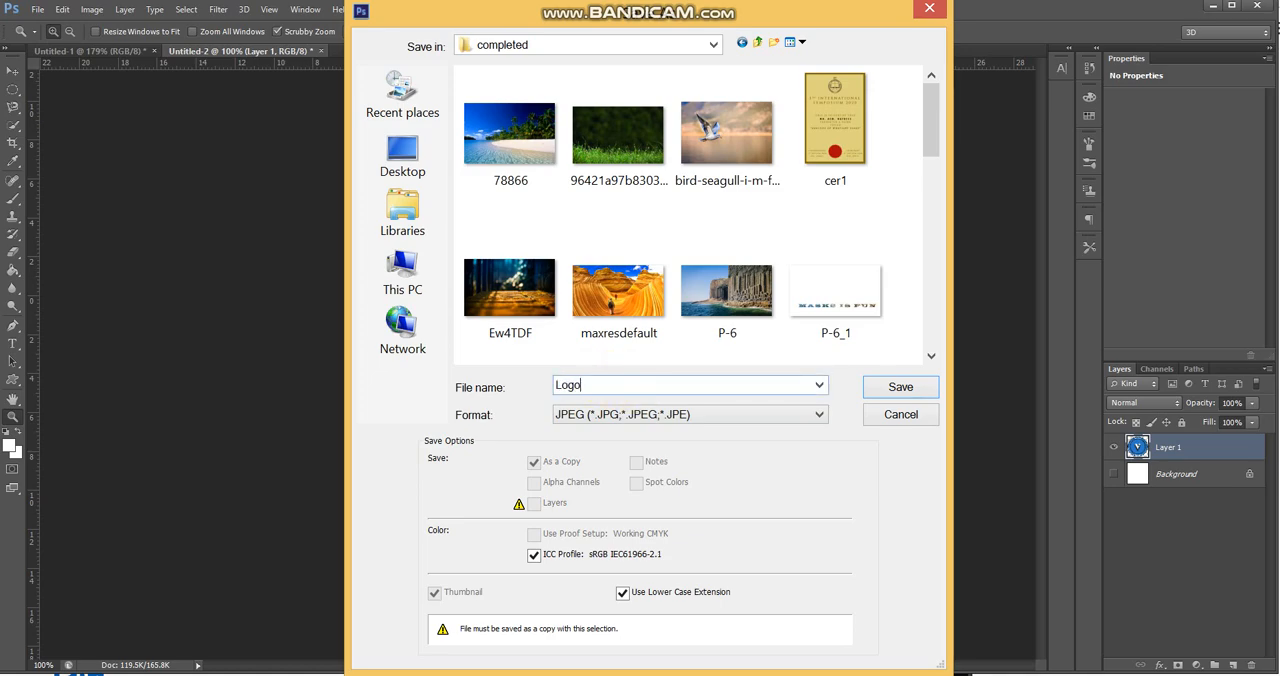
pyautogui.press('Return')
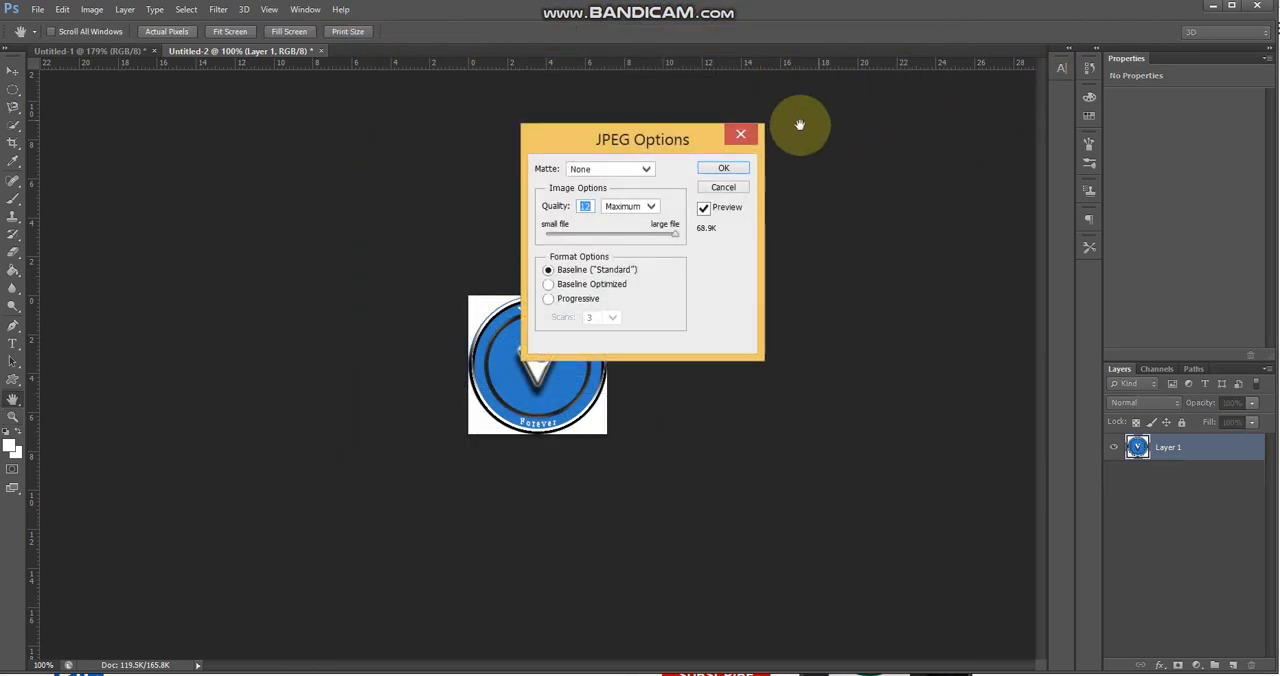
pyautogui.click(741, 172)
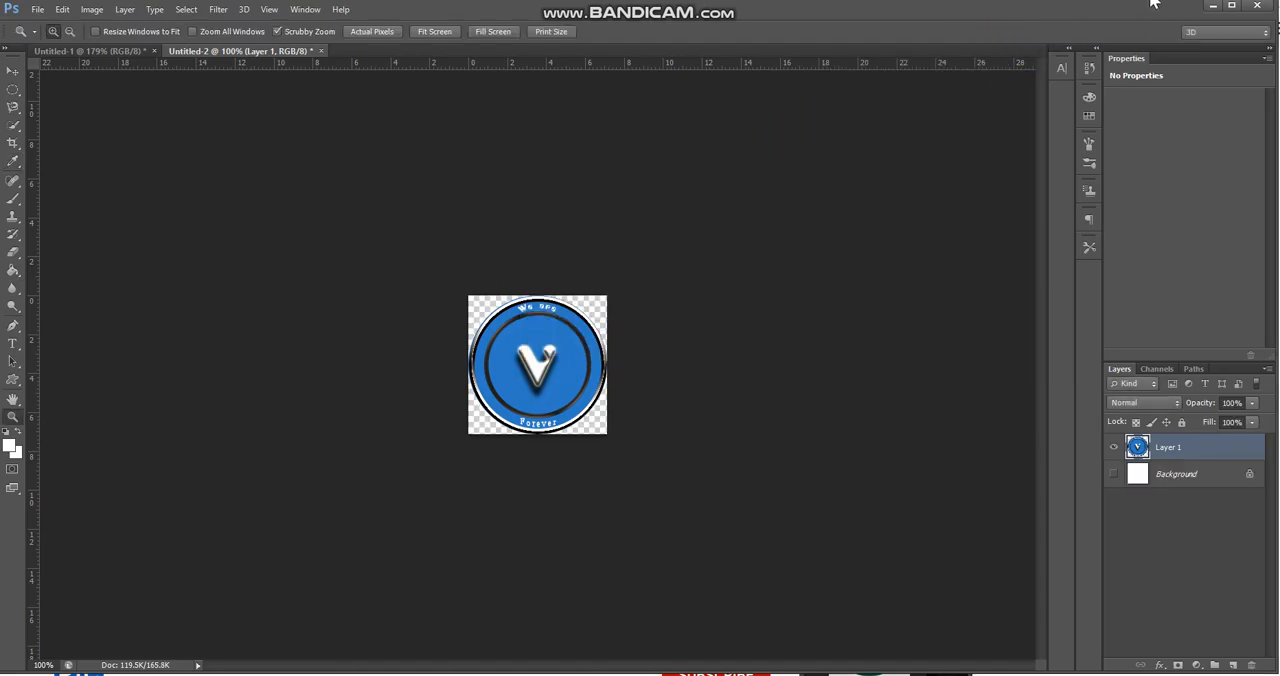